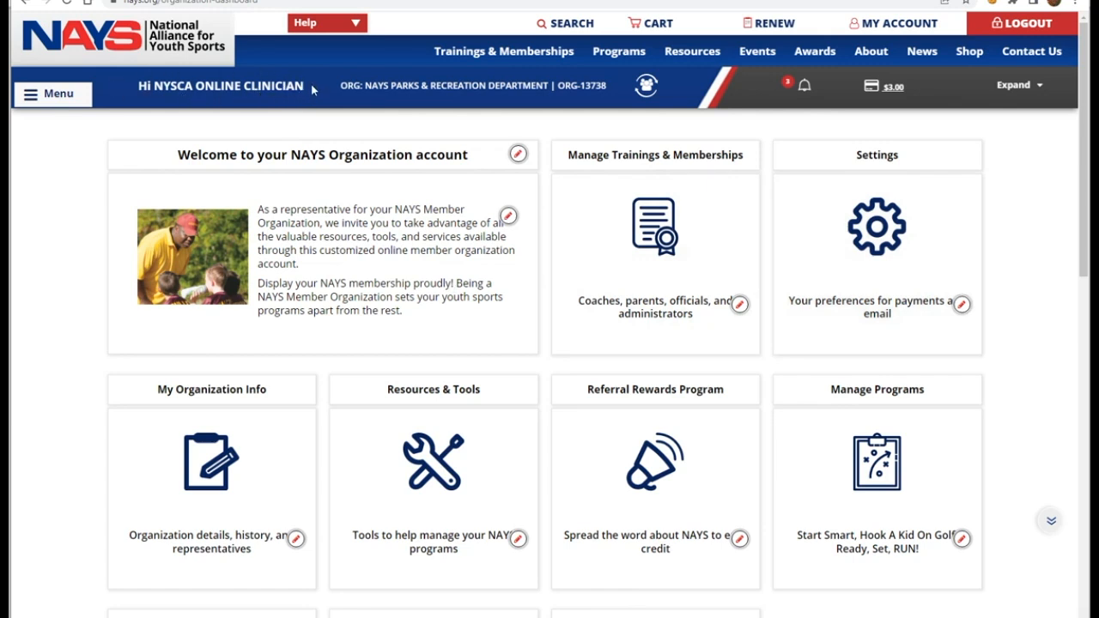
# Step: Switch to the personal member dashboard showing My Trainings, Organizations and Background Checks
pyautogui.moveTo(368, 85); pyautogui.dragTo(580, 96)
pyautogui.click(557, 114)
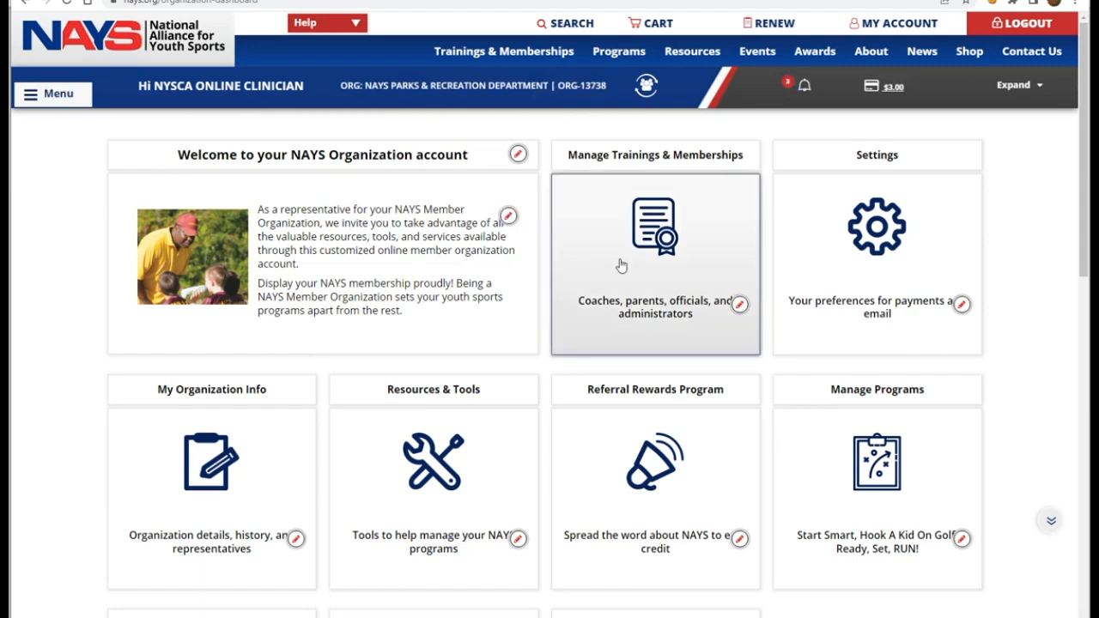
pyautogui.click(648, 86)
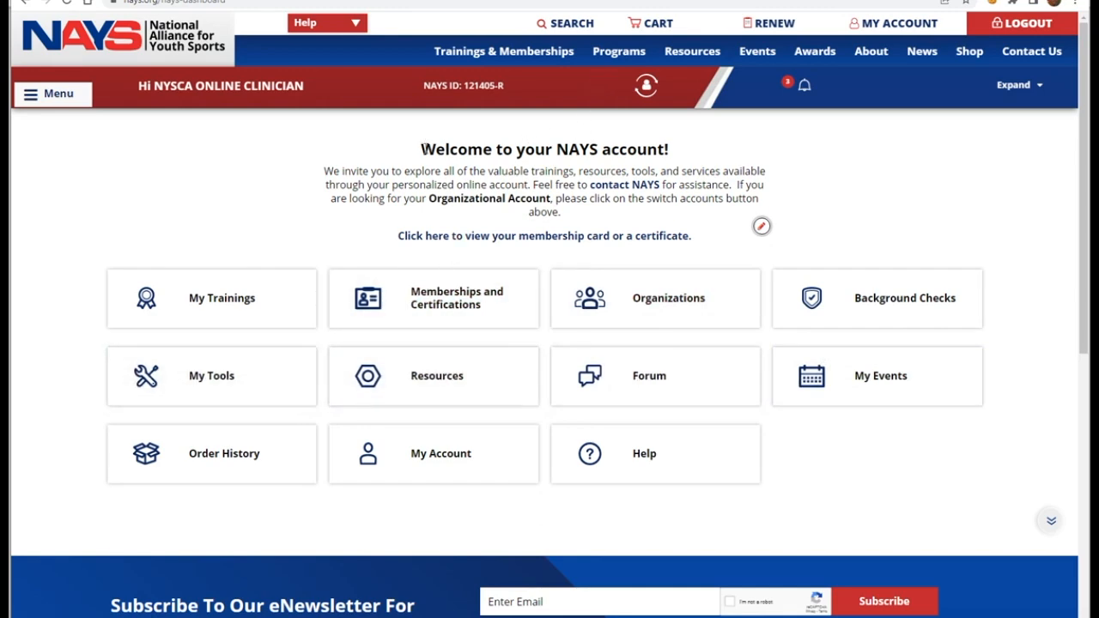
# Step: Switch back to the organization account and view the landing page's Roles & Requirements section
pyautogui.click(647, 86)
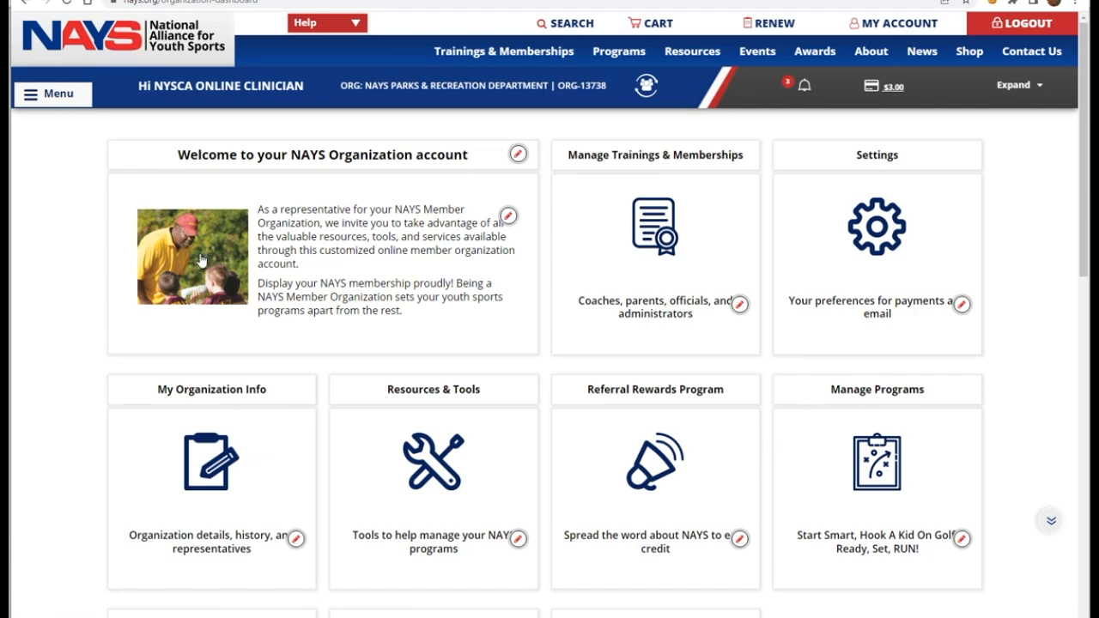
pyautogui.click(225, 451)
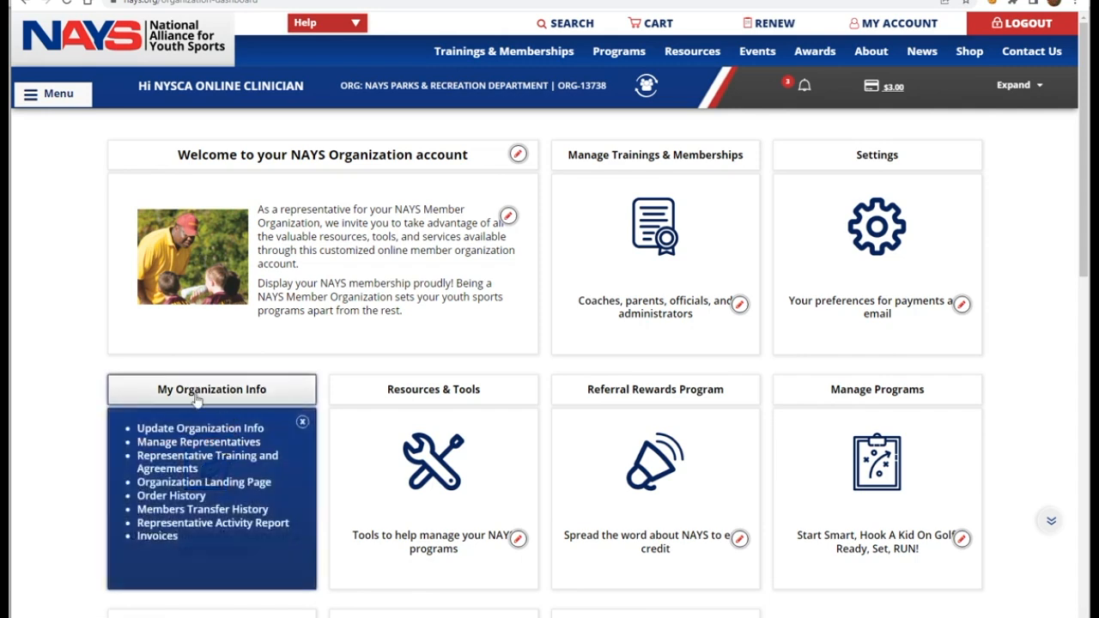
pyautogui.click(197, 483)
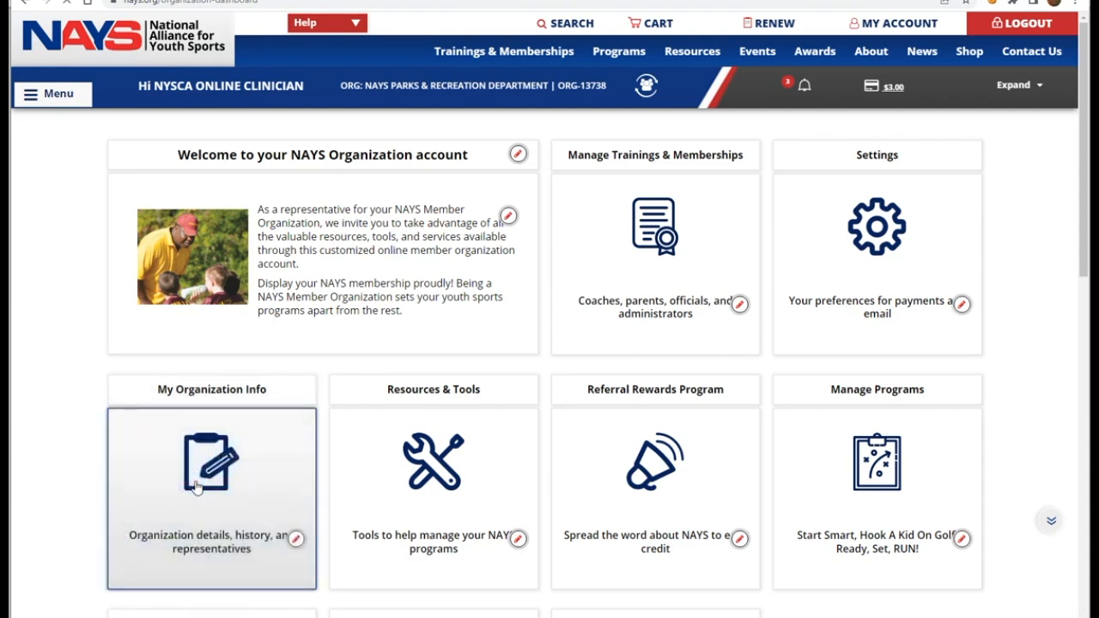
pyautogui.scroll(-2, 197, 487)
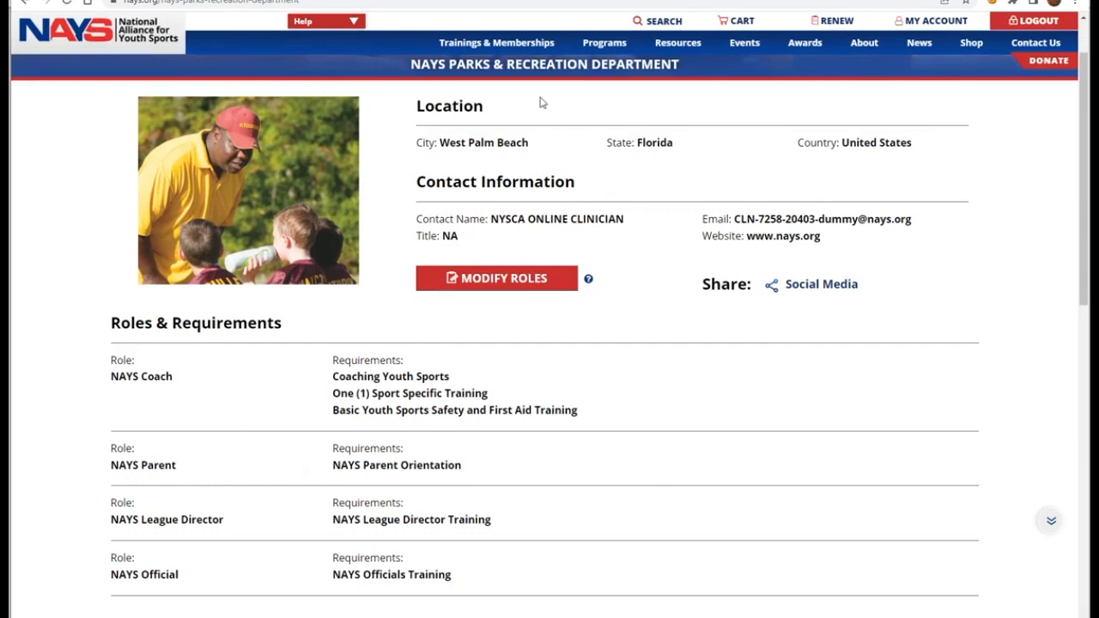
pyautogui.click(327, 1)
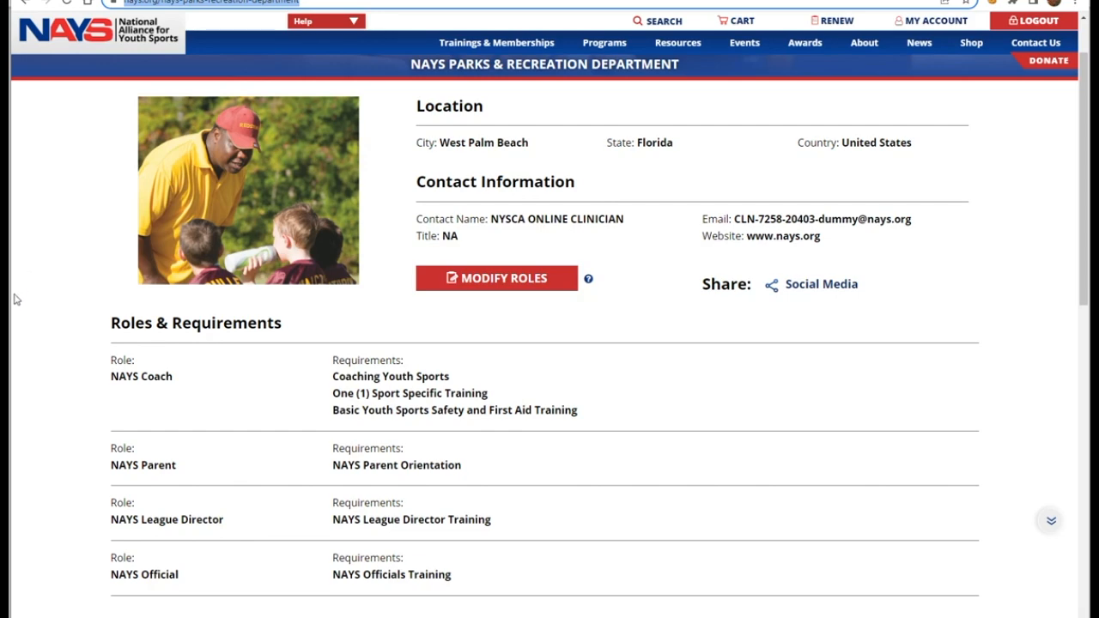
pyautogui.scroll(2, 25, 297)
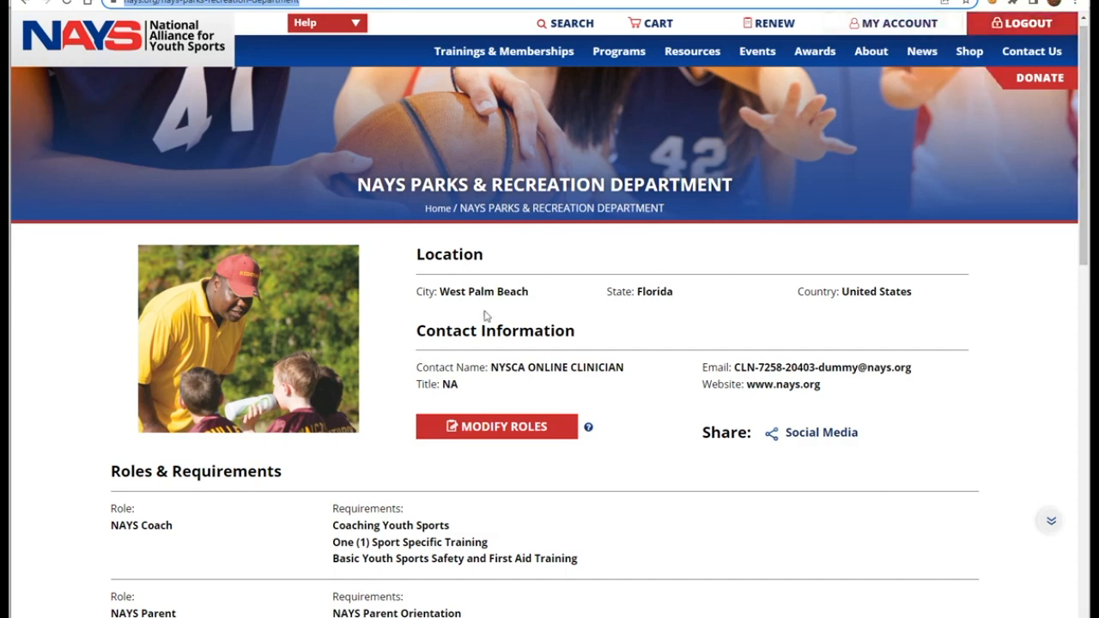
pyautogui.scroll(-1, 483, 312)
pyautogui.scroll(2, 476, 378)
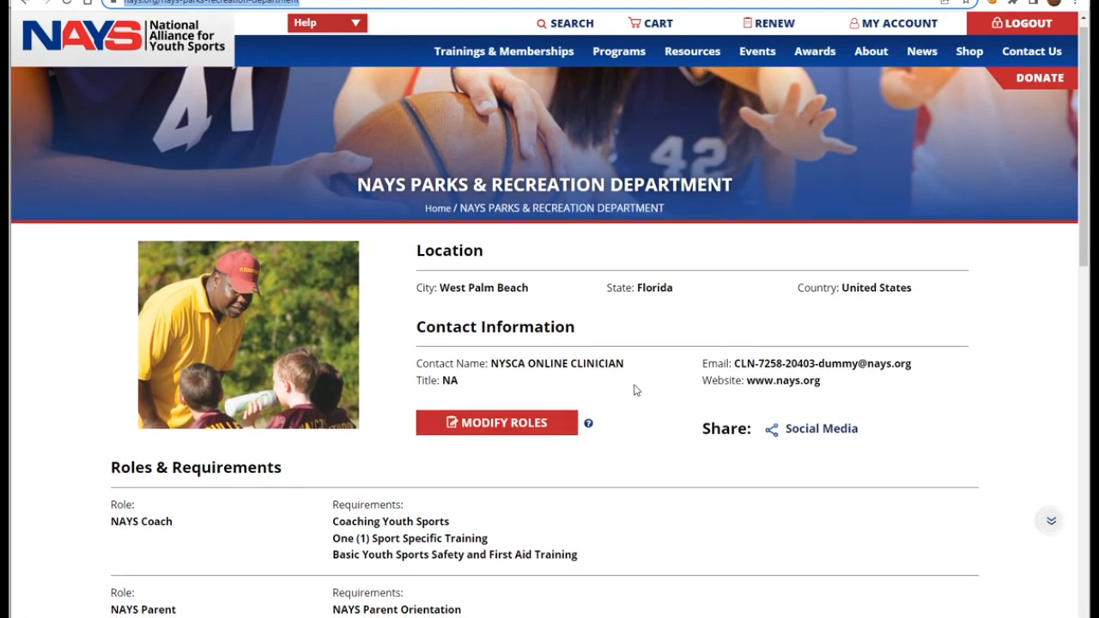
pyautogui.scroll(-2, 635, 390)
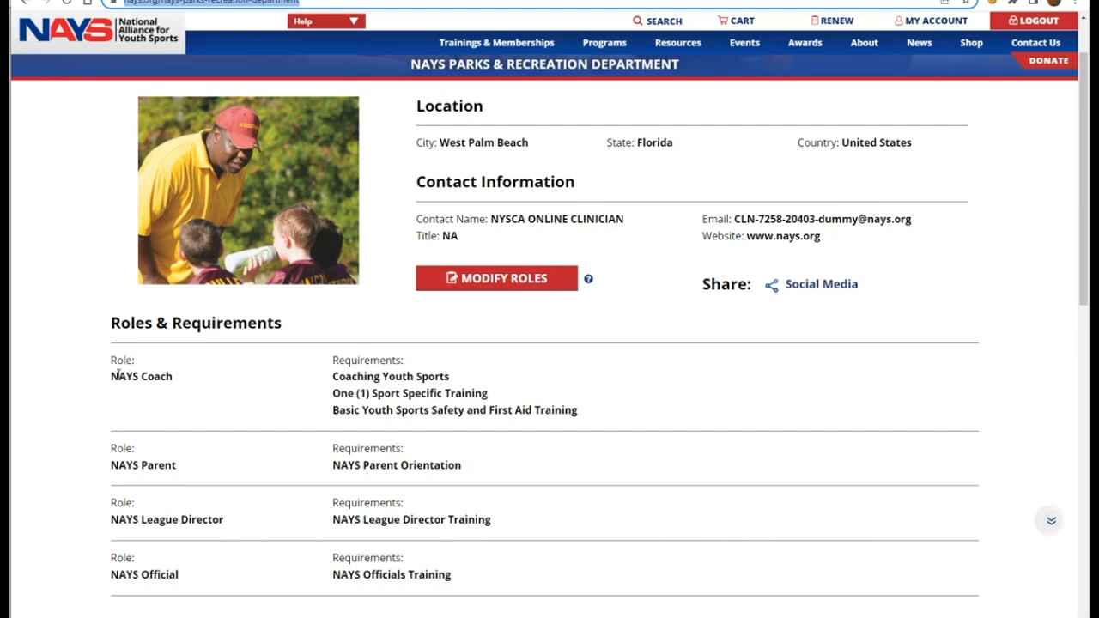
pyautogui.moveTo(335, 364); pyautogui.dragTo(592, 424)
pyautogui.click(496, 405)
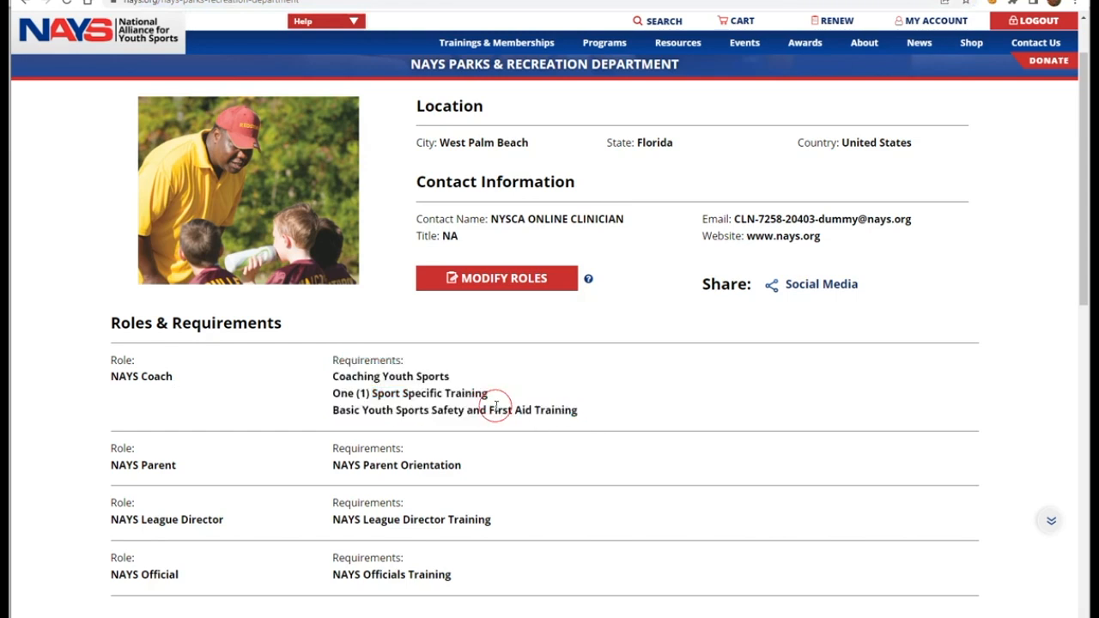
pyautogui.doubleClick(110, 449)
pyautogui.scroll(2, 358, 541)
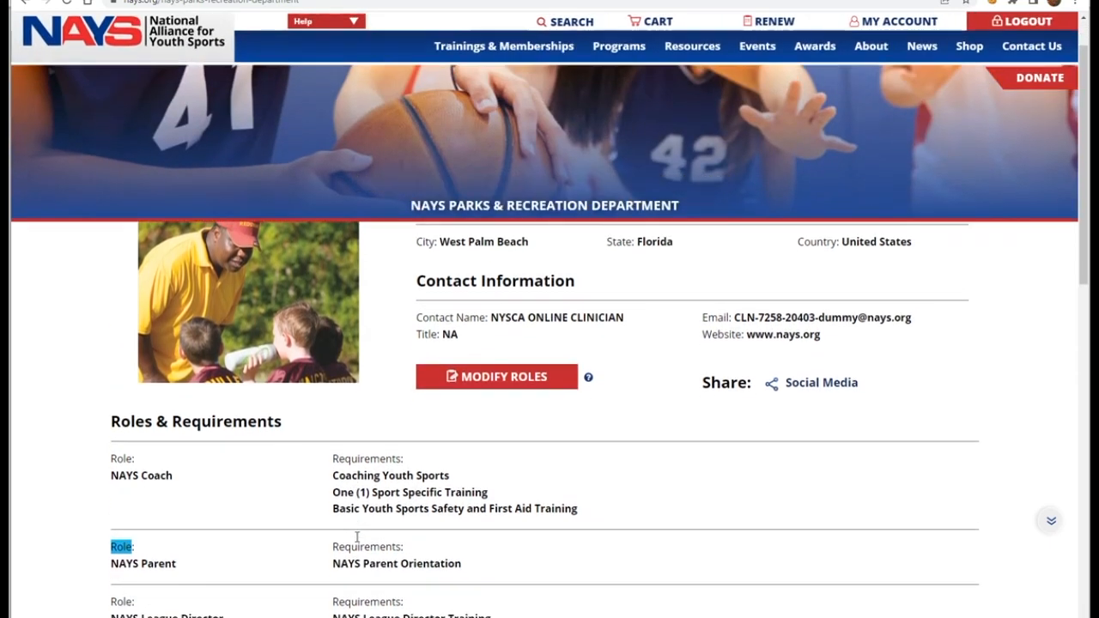
pyautogui.scroll(-2, 358, 542)
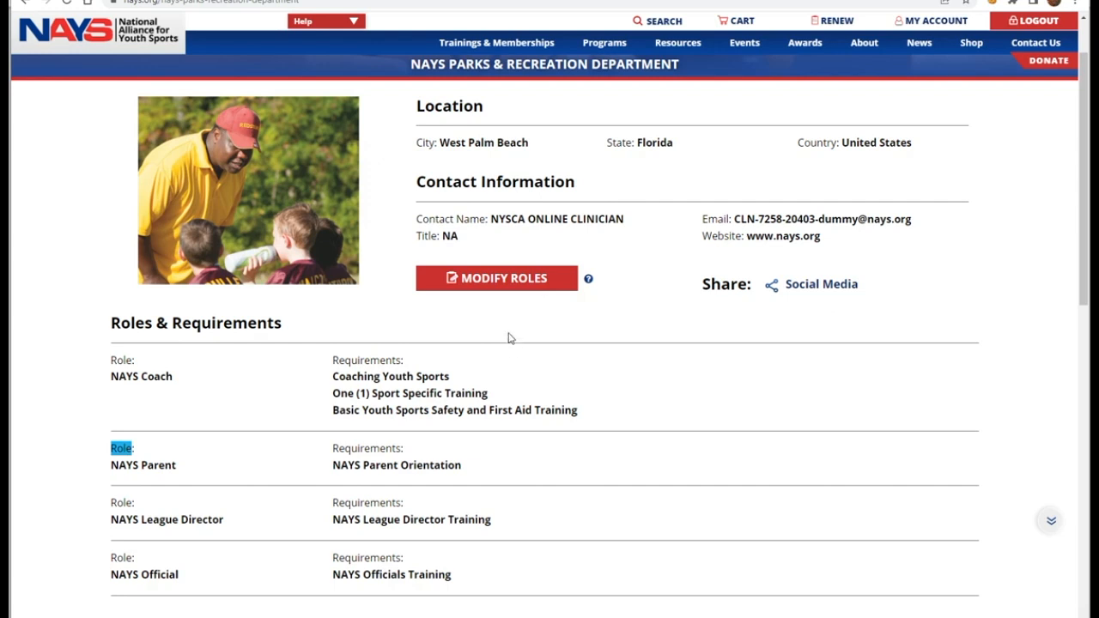
pyautogui.click(503, 282)
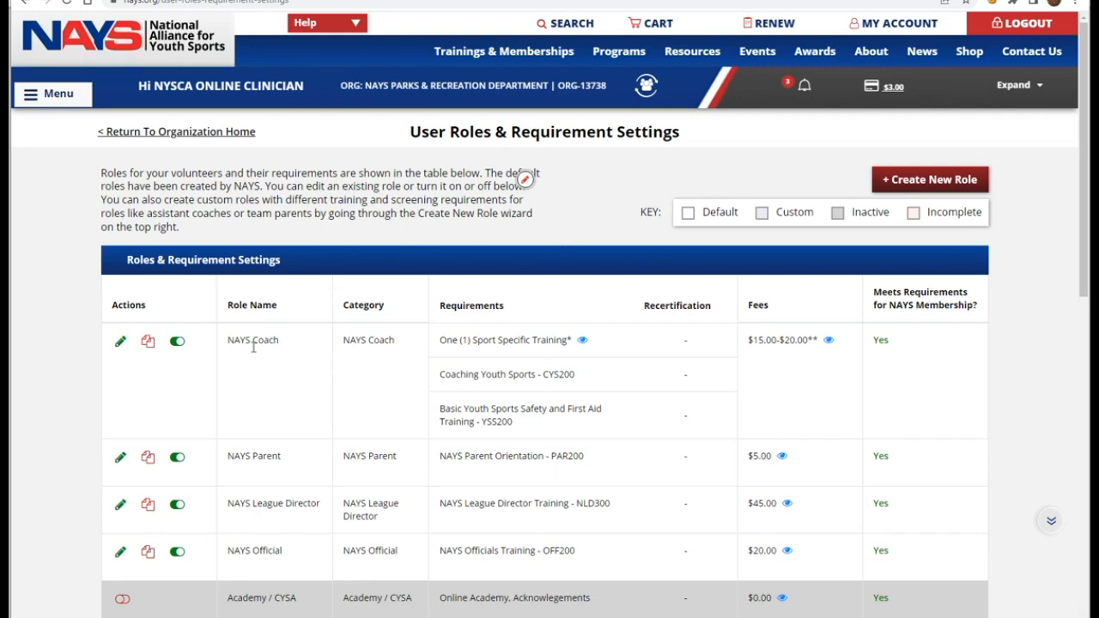
# Step: Deactivate the NAYS League Director and NAYS Official roles, confirming Yes for each
pyautogui.scroll(-1, 359, 419)
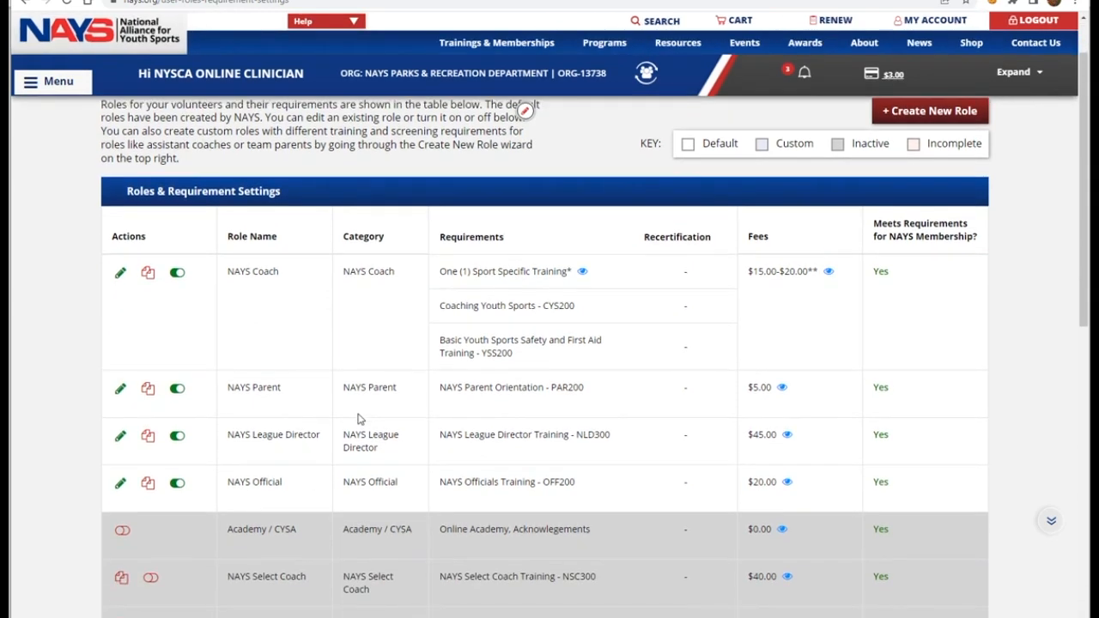
pyautogui.scroll(-1, 359, 419)
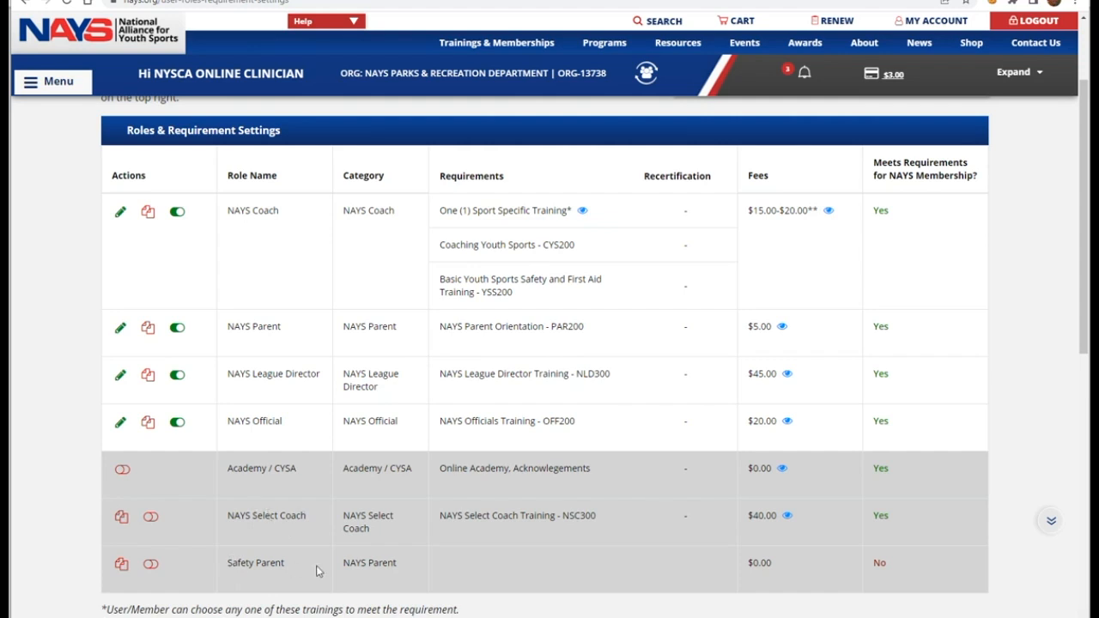
pyautogui.scroll(1, 323, 566)
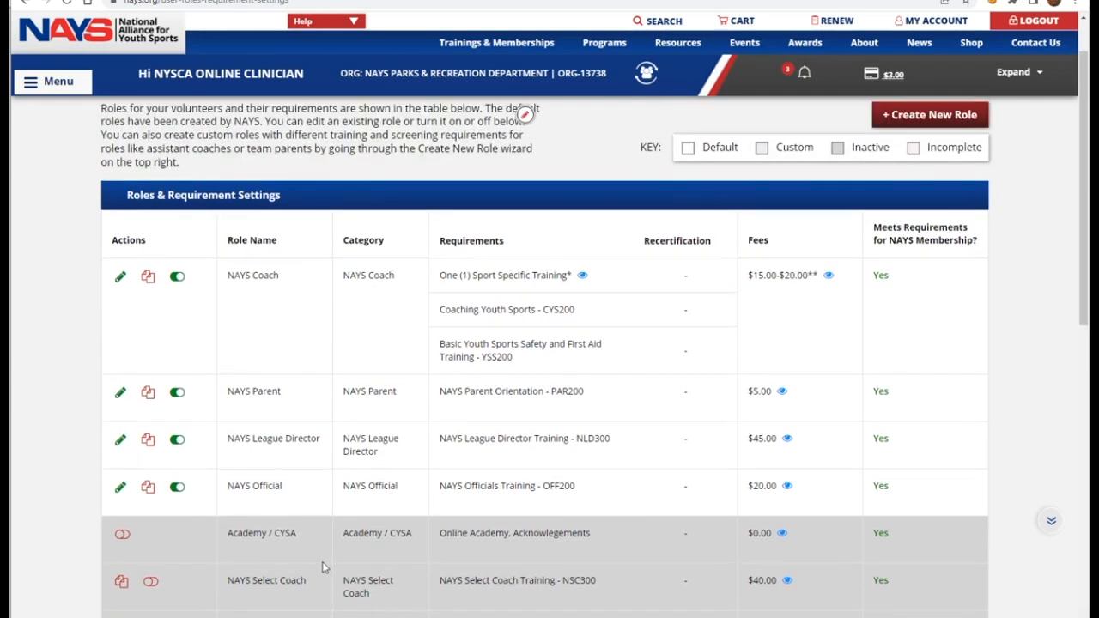
pyautogui.scroll(1, 323, 566)
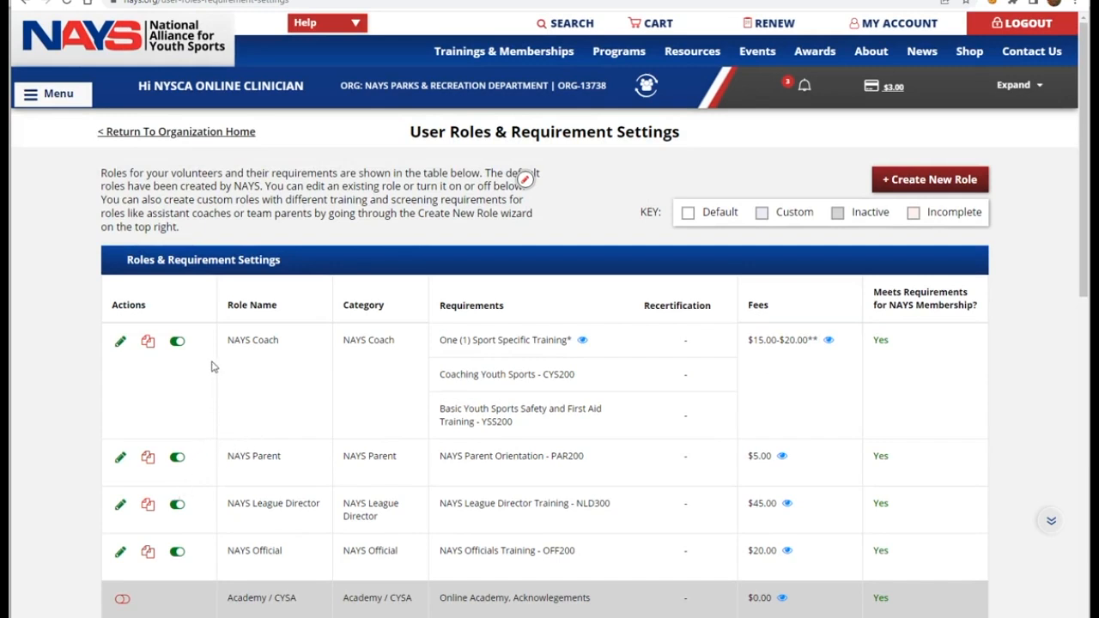
pyautogui.click(176, 508)
pyautogui.click(511, 400)
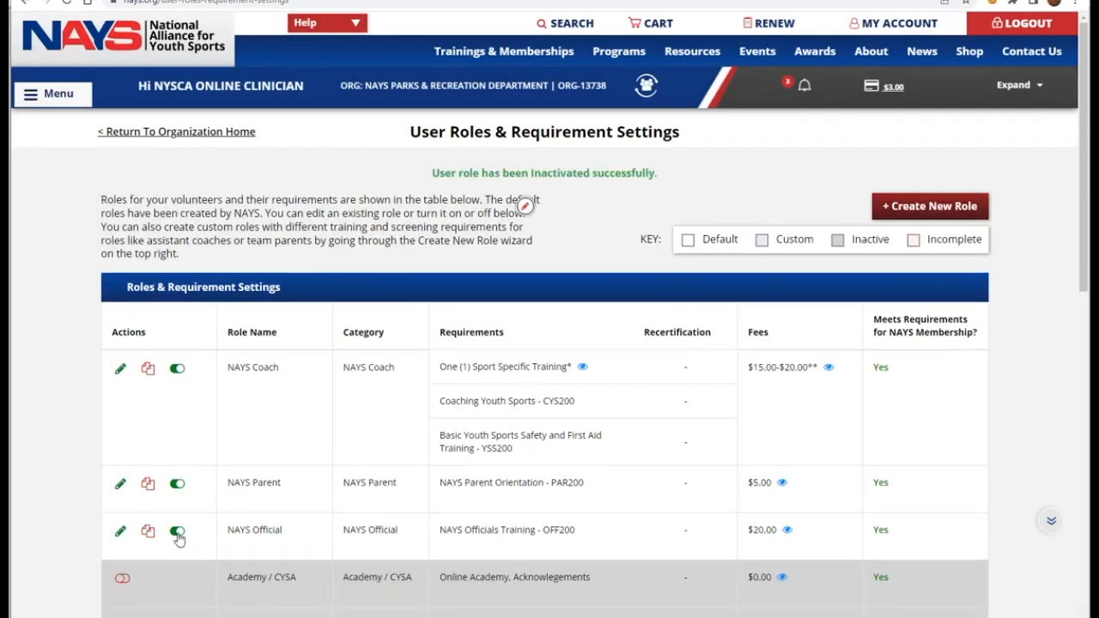
pyautogui.click(177, 533)
pyautogui.click(520, 398)
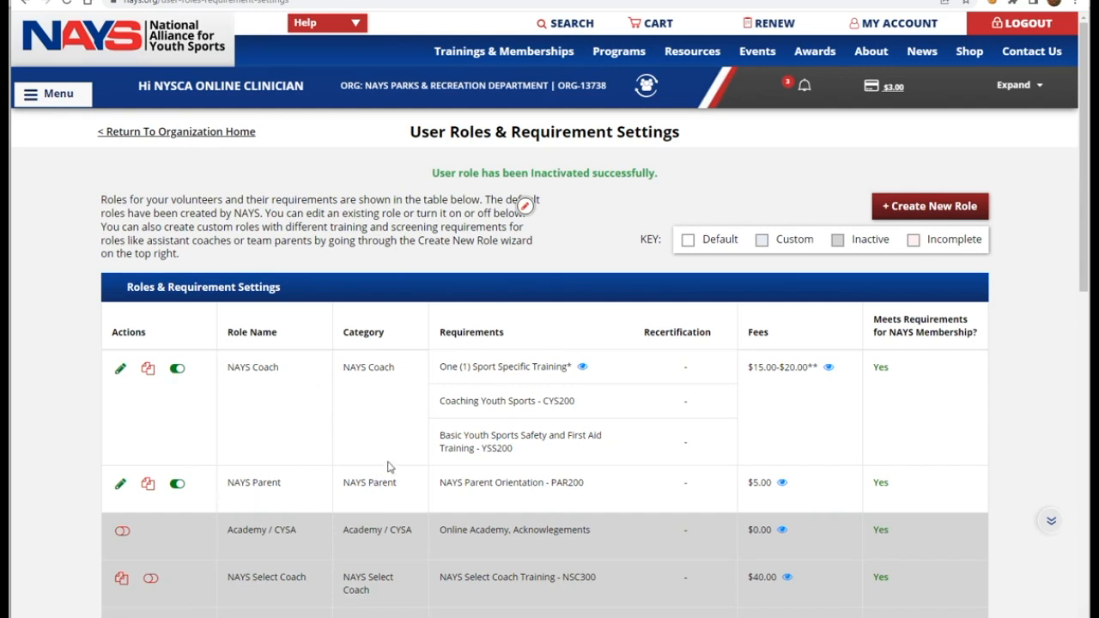
pyautogui.click(899, 207)
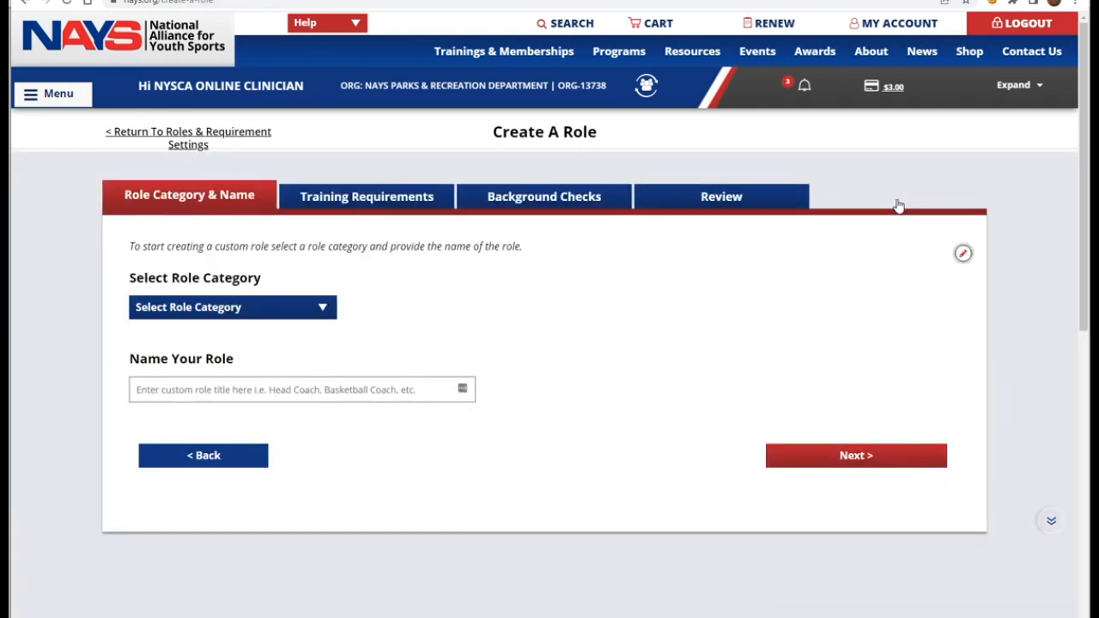
# Step: Set the new role's category to NAYS Parent and name it 'Team Safety Parent'
pyautogui.click(288, 311)
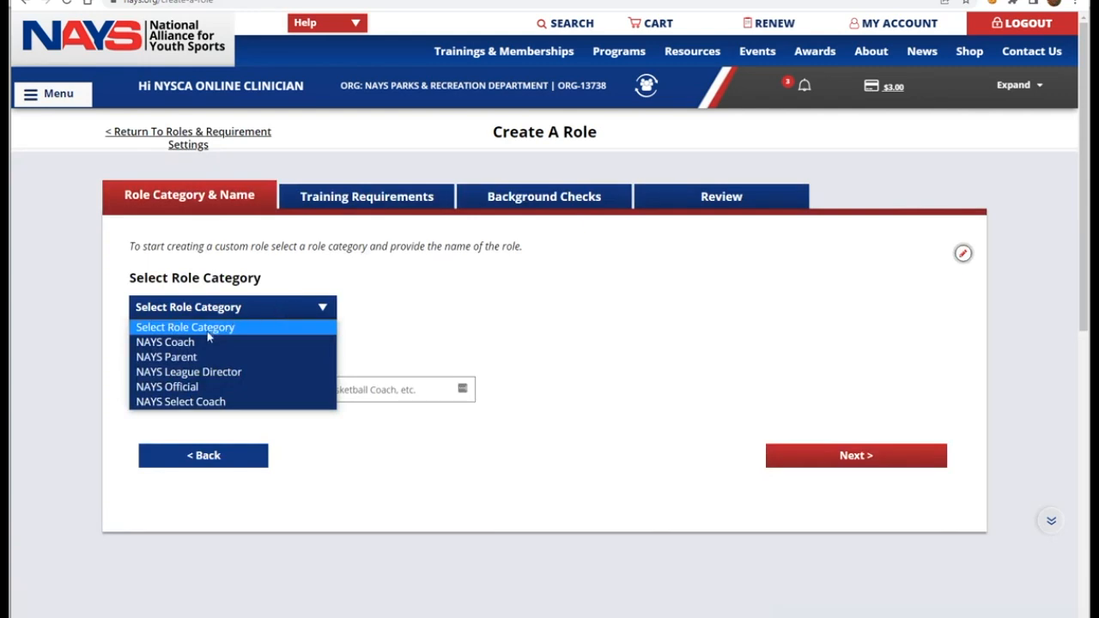
pyautogui.click(172, 360)
pyautogui.click(168, 389)
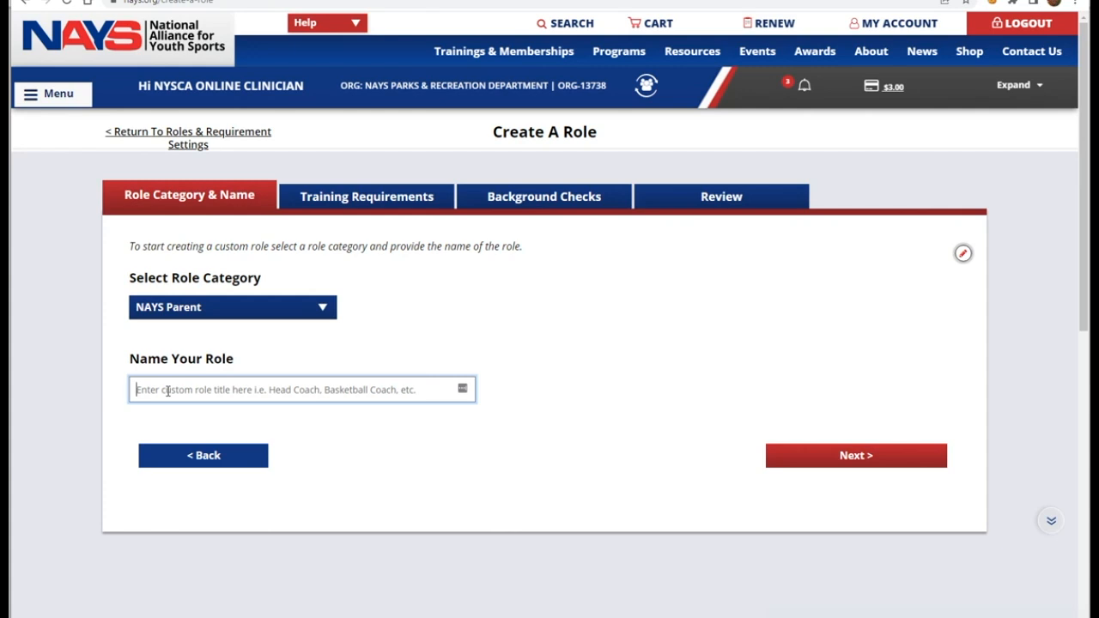
pyautogui.write('Team')
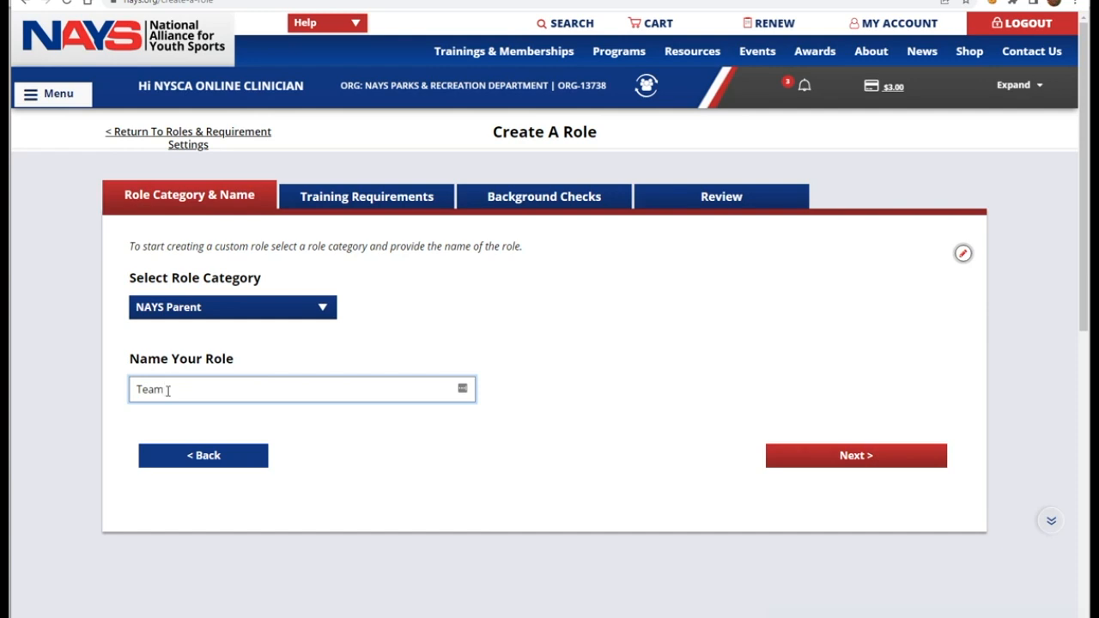
pyautogui.write(' Safety Parent')
# Step: Advance to the role's training requirements and bring up the Select Training list
pyautogui.click(831, 456)
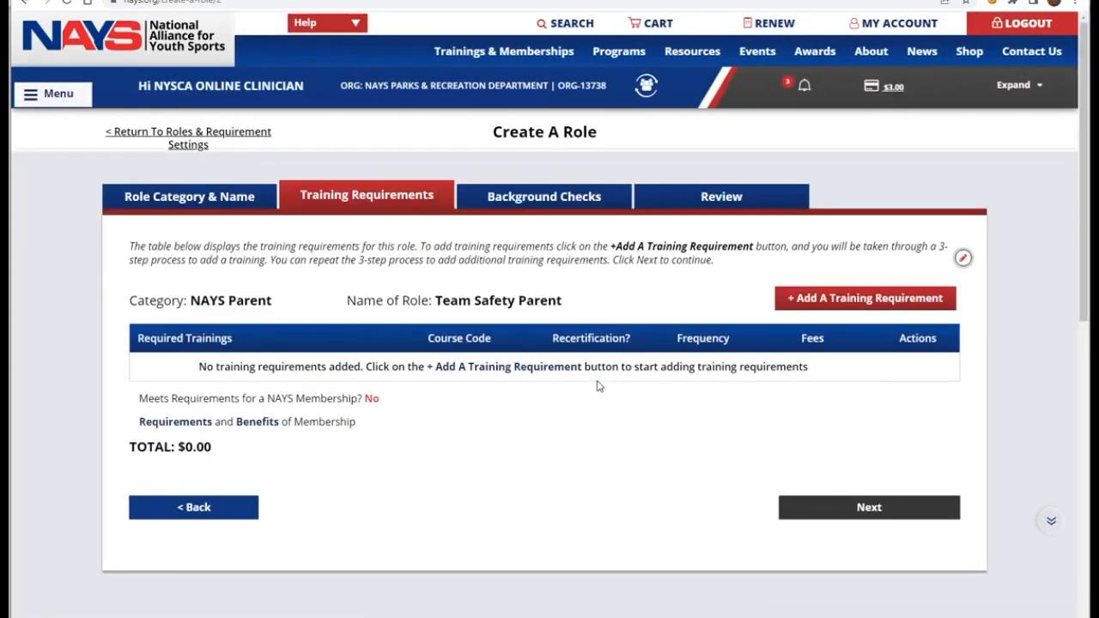
pyautogui.scroll(-1, 605, 441)
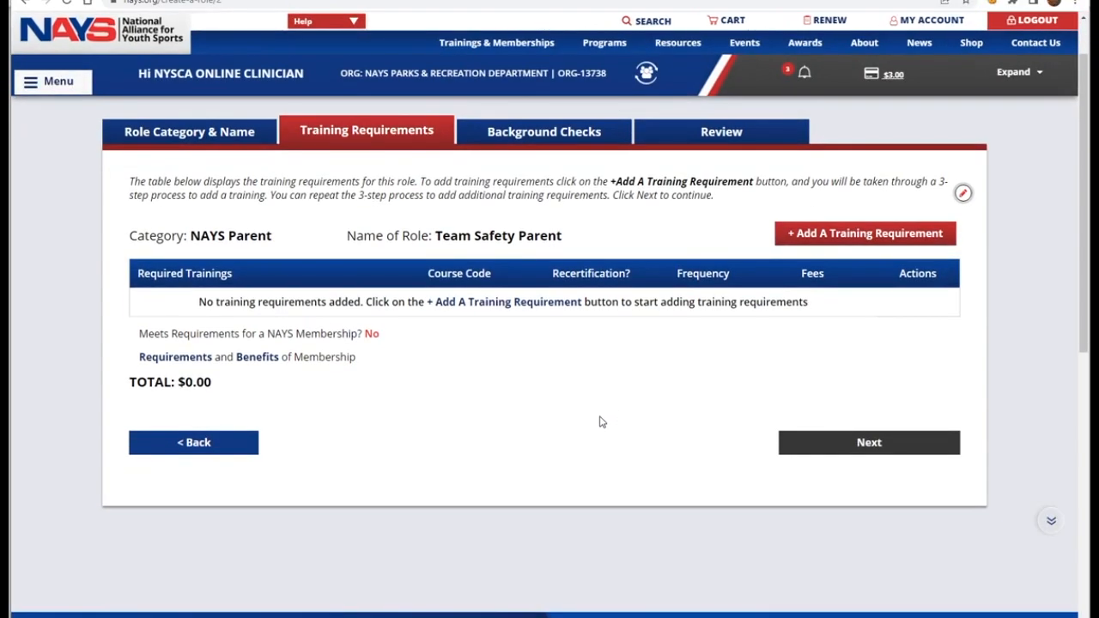
pyautogui.click(836, 242)
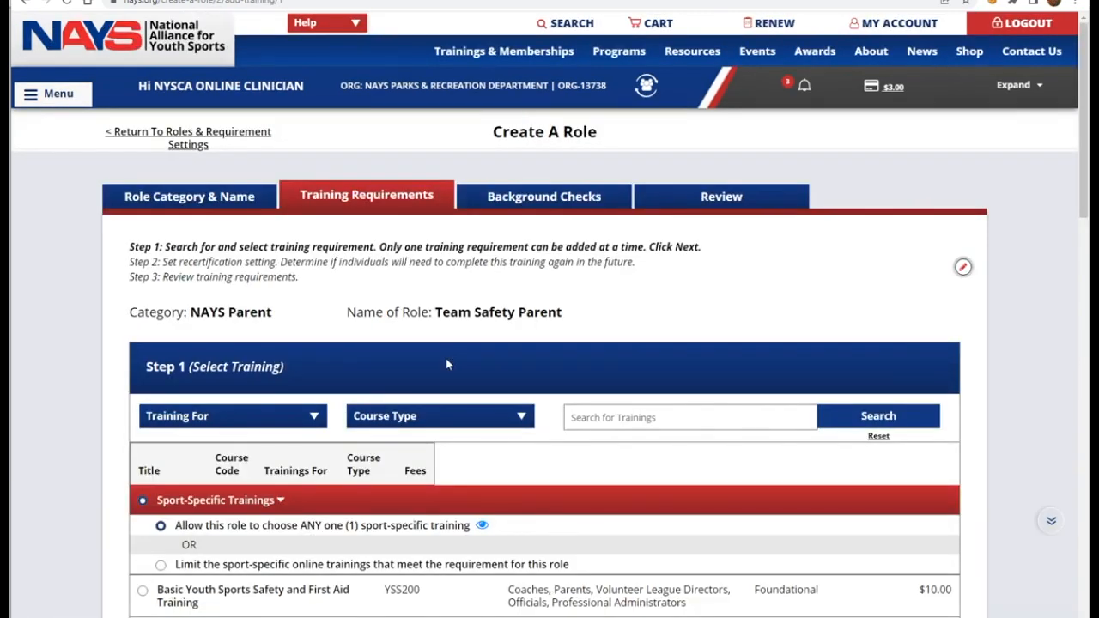
# Step: Select Basic Youth Sports Safety and First Aid Training (YSS200) and proceed to recertification
pyautogui.scroll(-2, 478, 347)
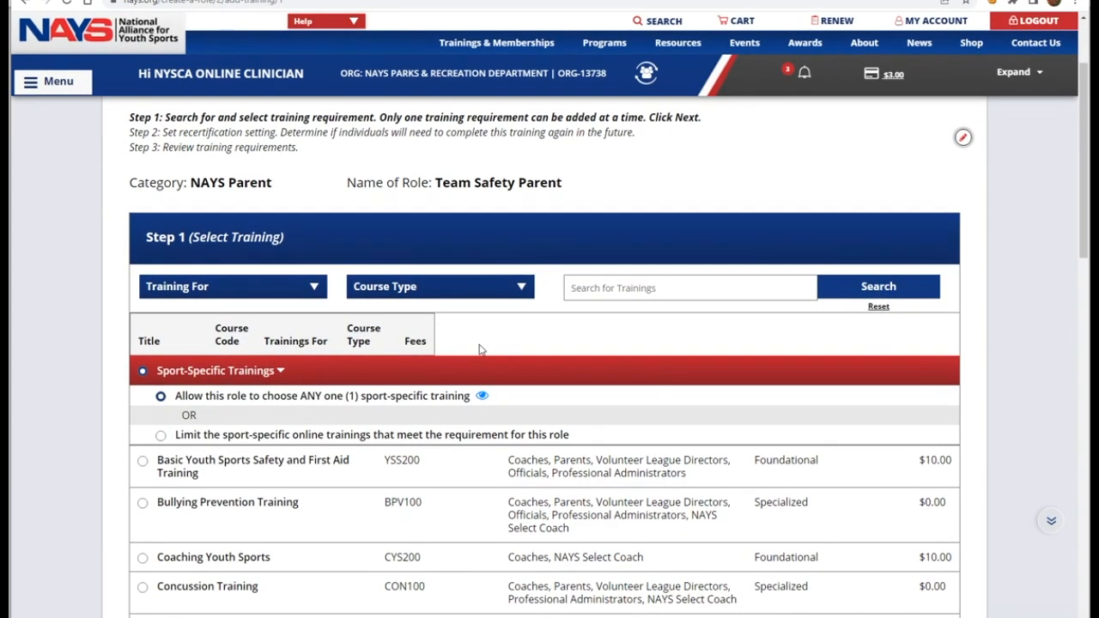
pyautogui.scroll(-2, 479, 349)
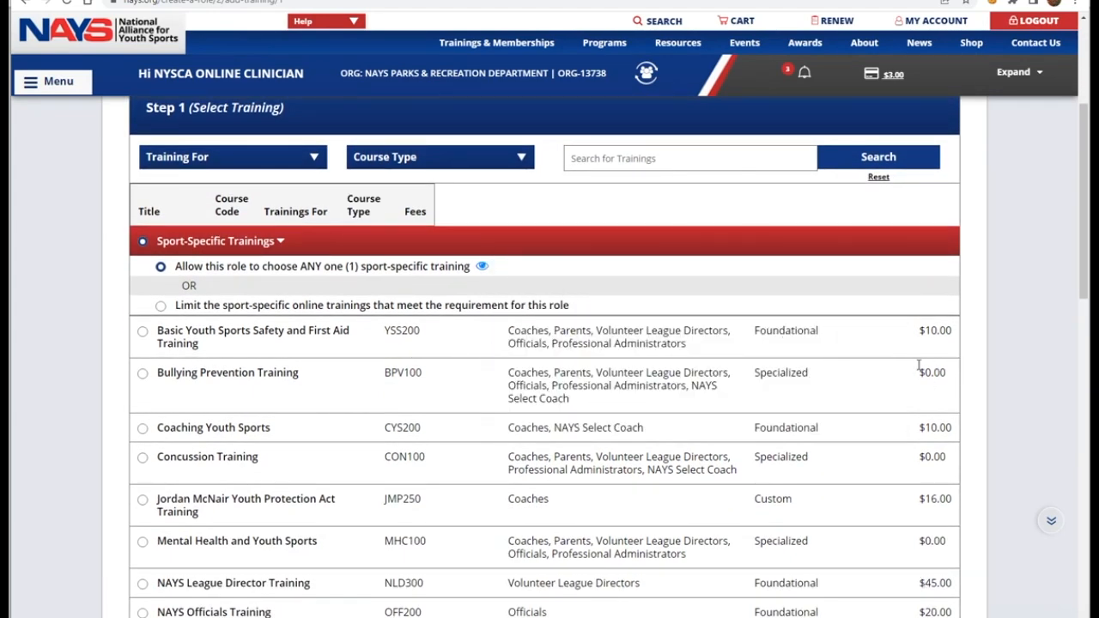
pyautogui.scroll(-1, 901, 377)
pyautogui.scroll(-1, 777, 340)
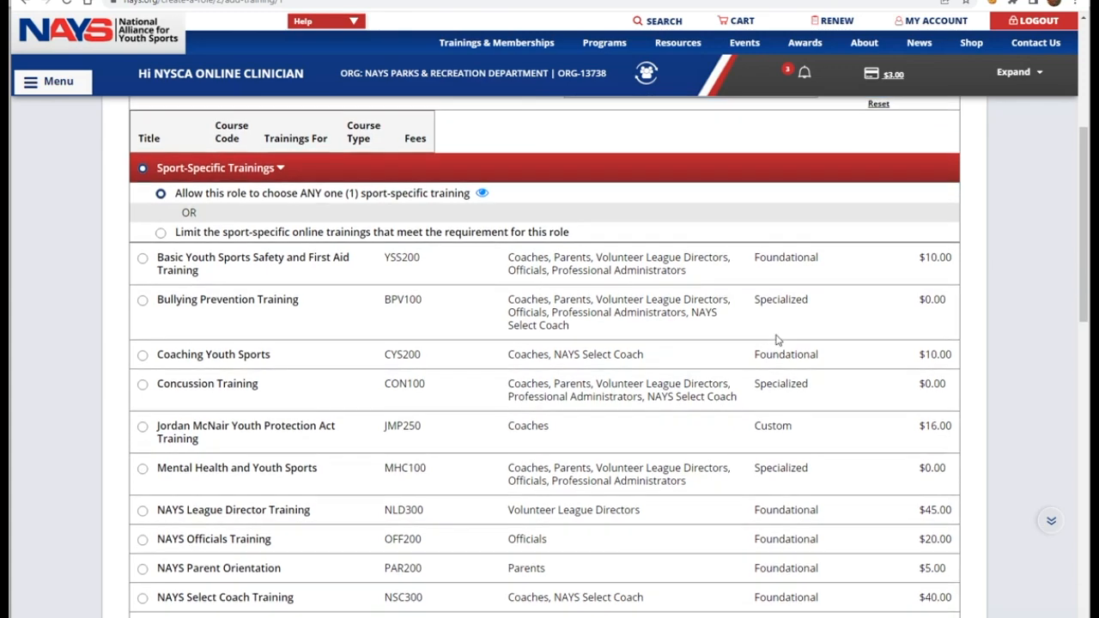
pyautogui.scroll(1, 775, 344)
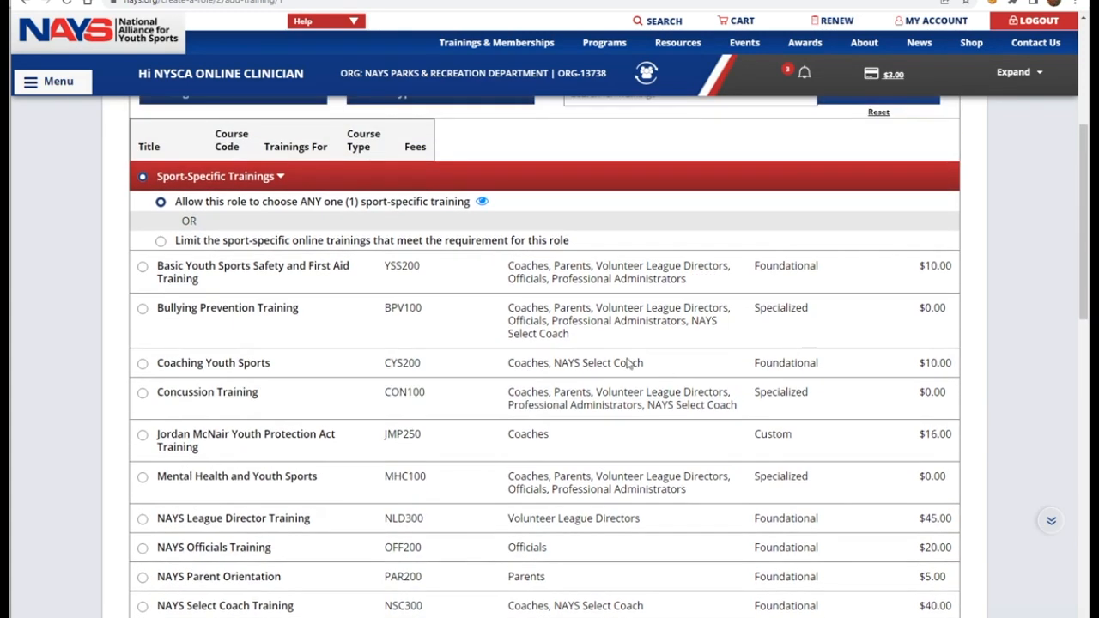
pyautogui.click(144, 272)
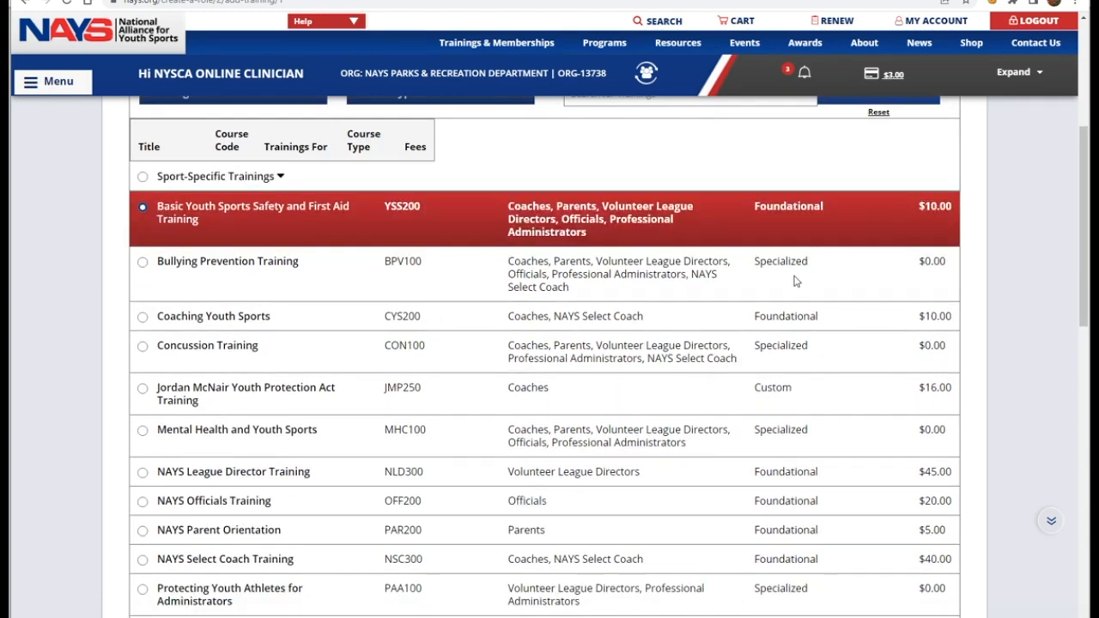
pyautogui.scroll(-3, 786, 291)
pyautogui.scroll(-3, 779, 292)
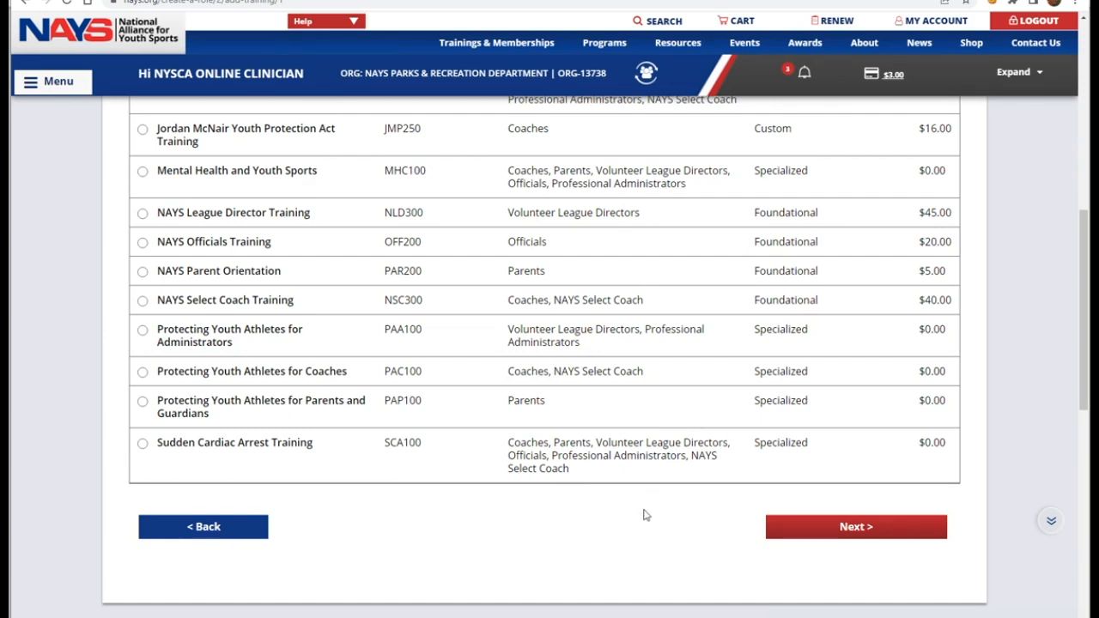
pyautogui.click(816, 526)
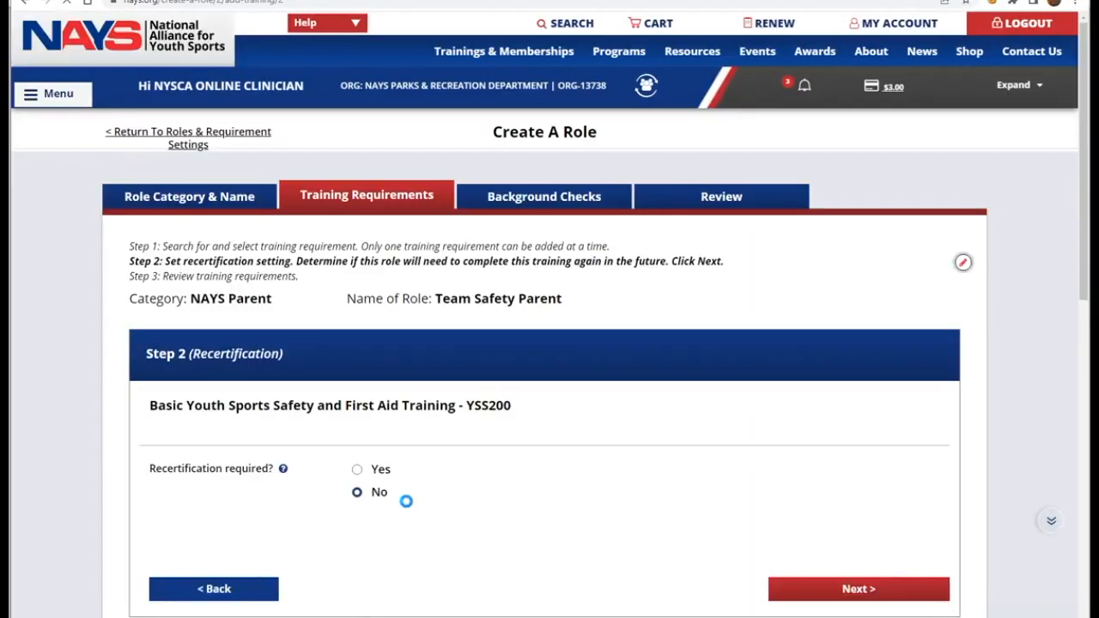
# Step: Require YSS200 recertification every 2 years and add it to the role's requirements
pyautogui.scroll(-1, 470, 483)
pyautogui.scroll(-2, 470, 484)
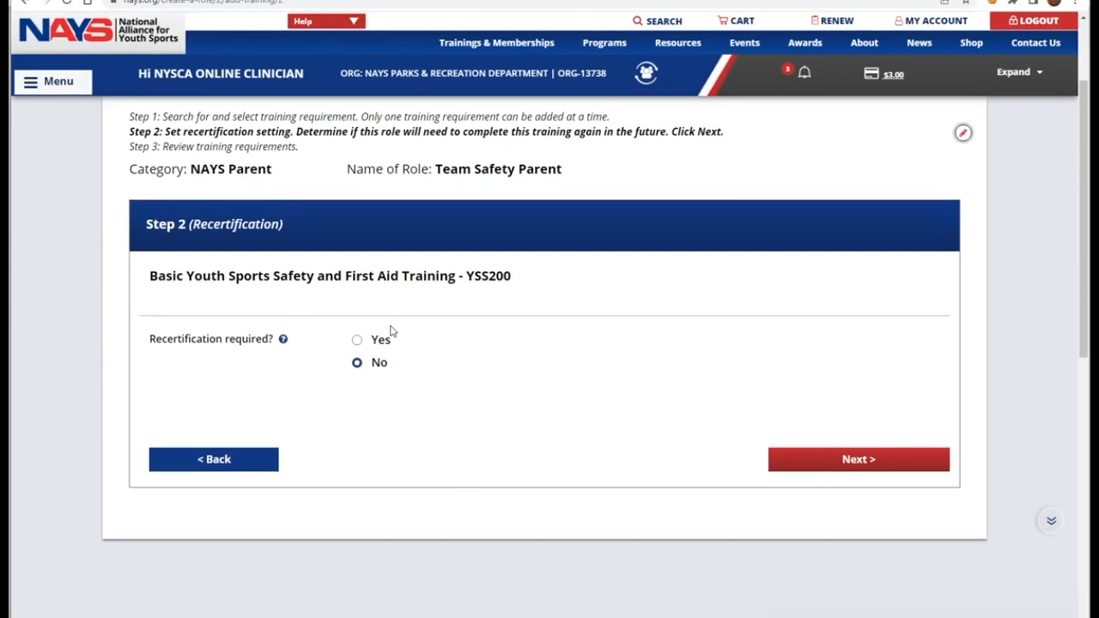
pyautogui.click(357, 341)
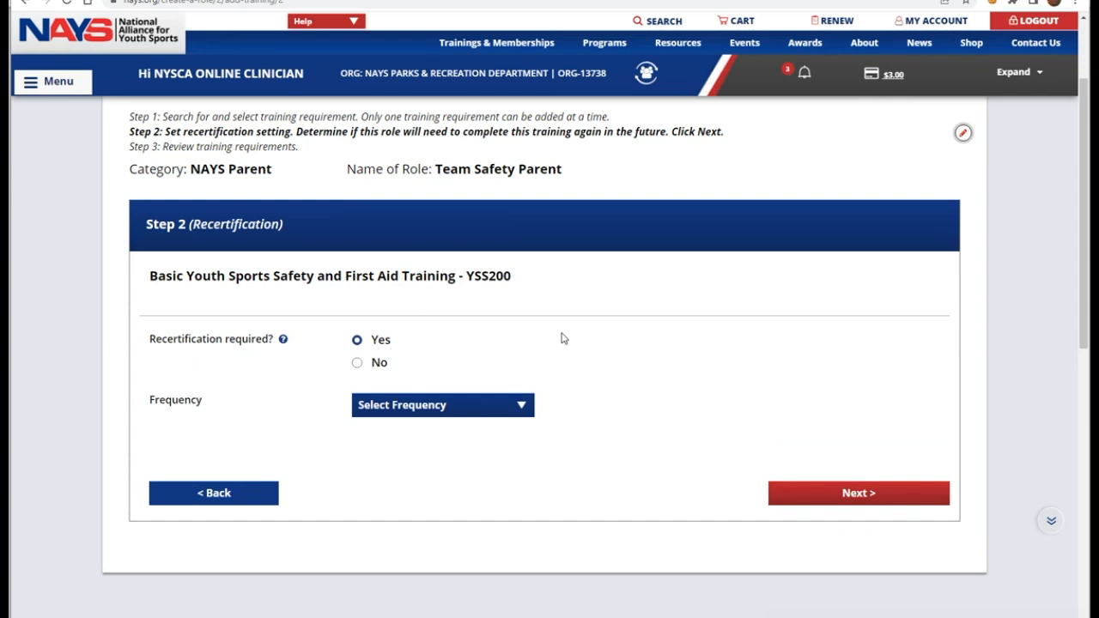
pyautogui.click(521, 411)
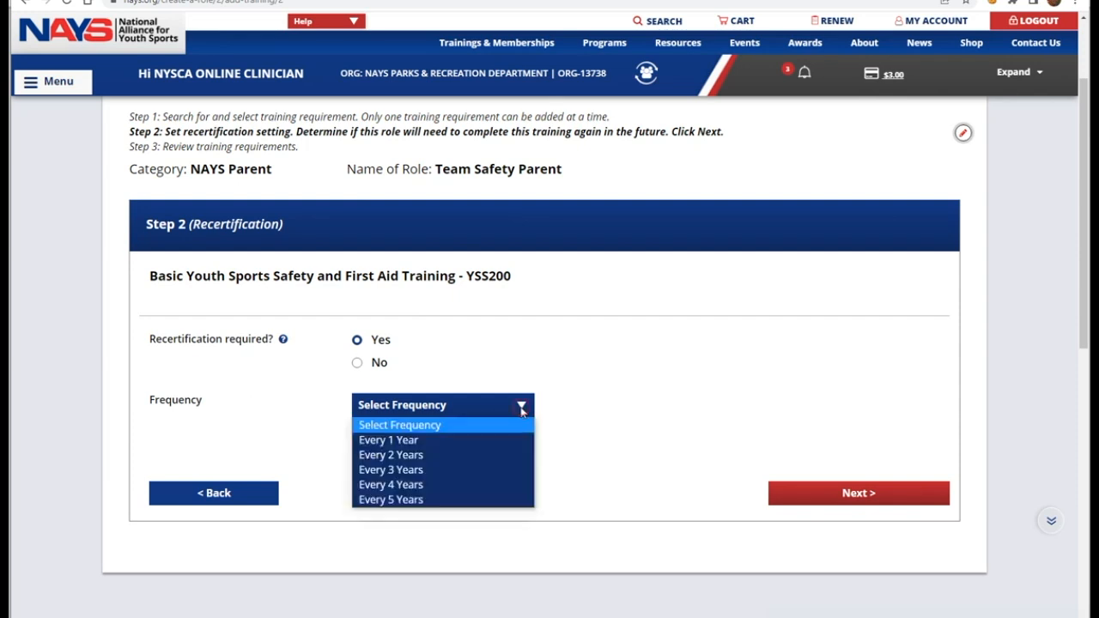
pyautogui.click(408, 455)
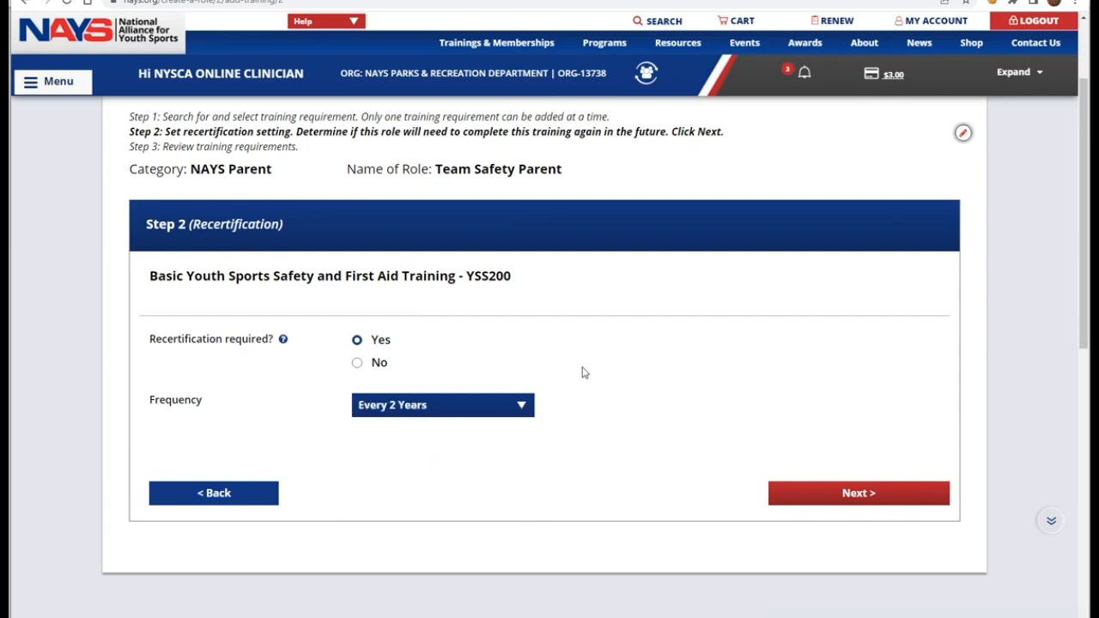
pyautogui.scroll(-1, 618, 372)
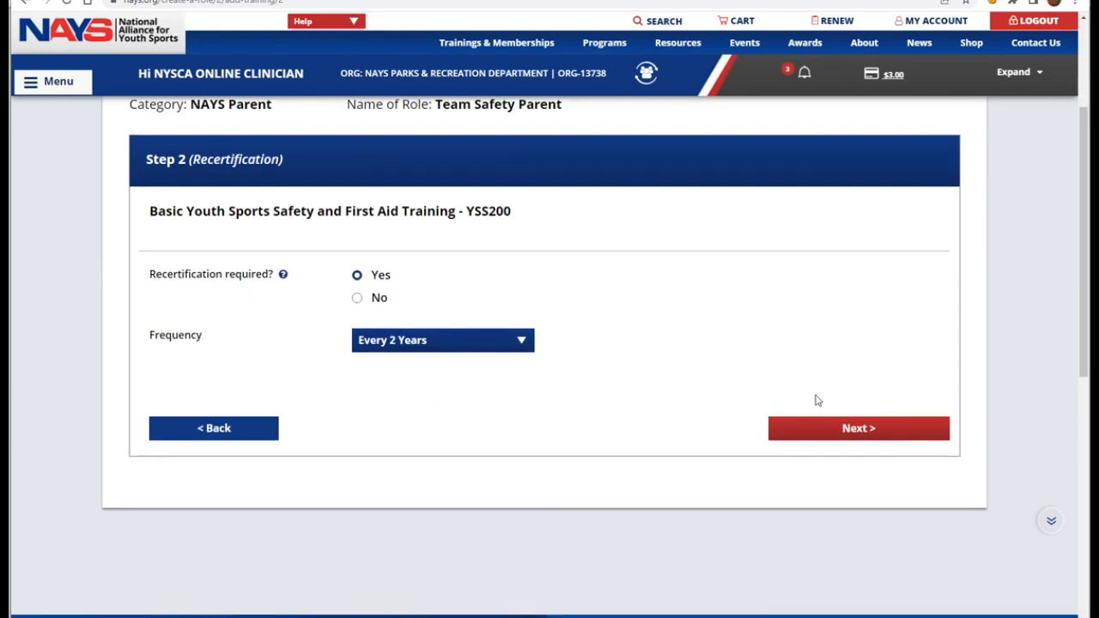
pyautogui.click(790, 427)
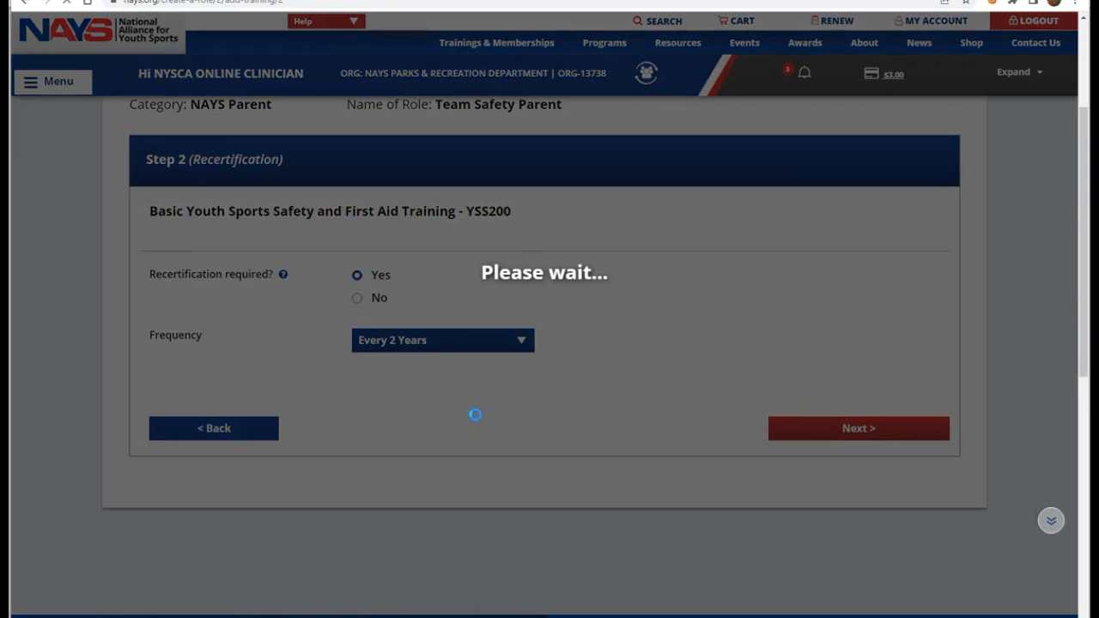
pyautogui.scroll(-2, 554, 419)
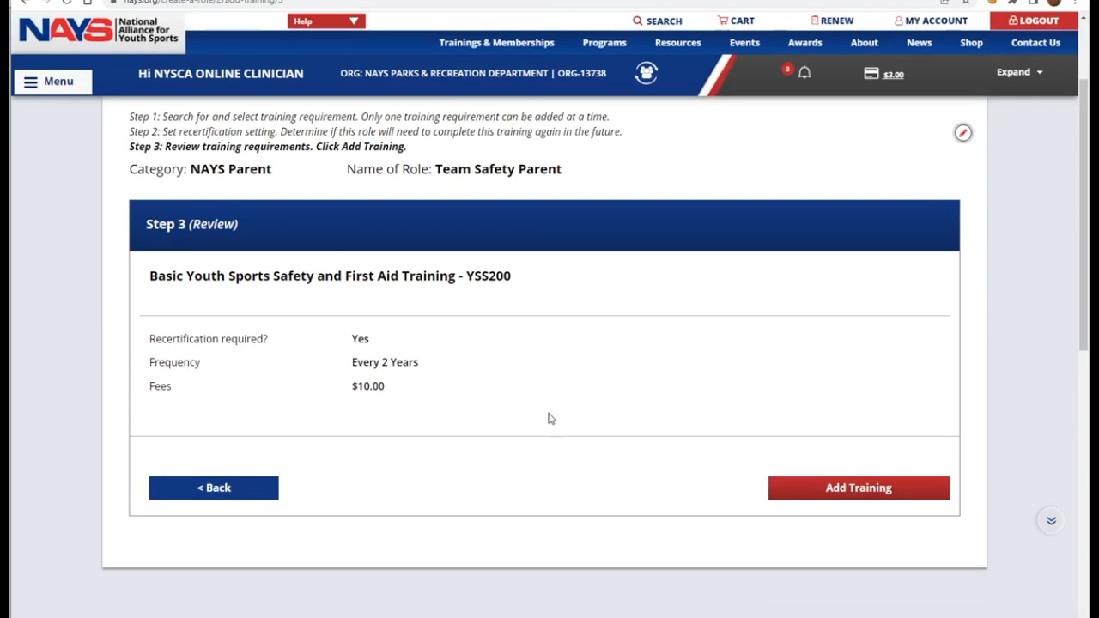
pyautogui.click(834, 484)
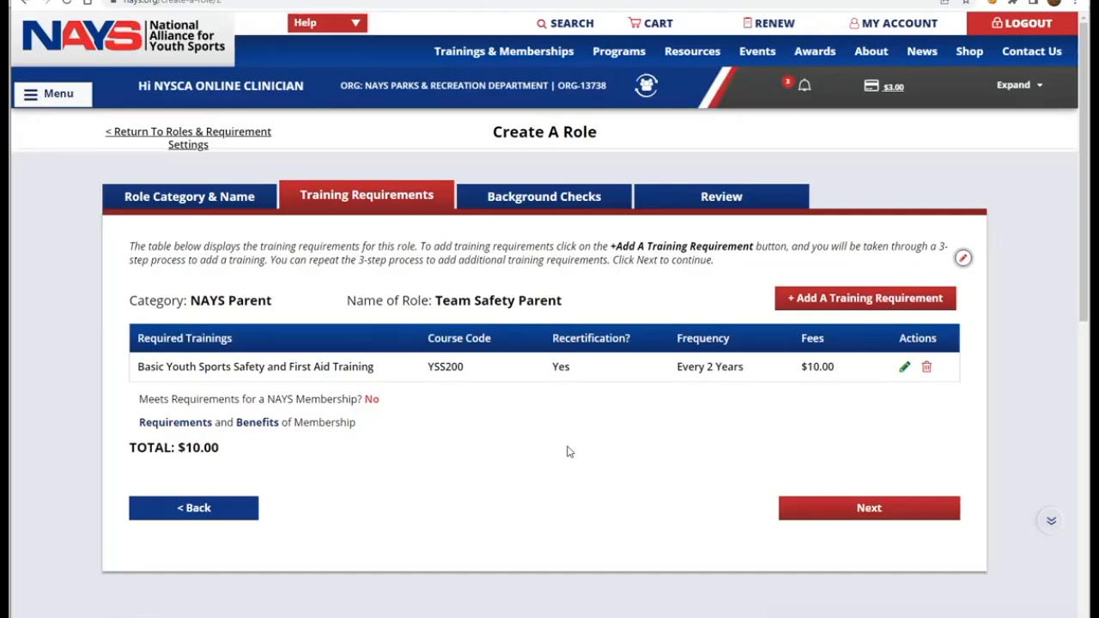
# Step: Add another requirement, selecting Protecting Youth Athletes for Coaches (PAC100), and proceed
pyautogui.scroll(-1, 567, 452)
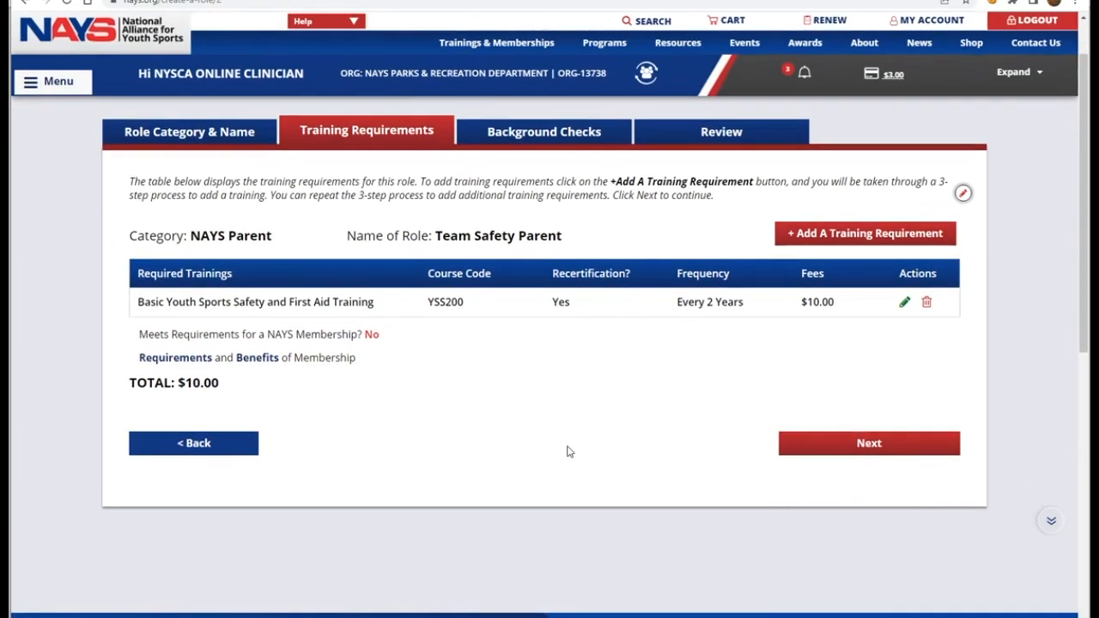
pyautogui.click(842, 233)
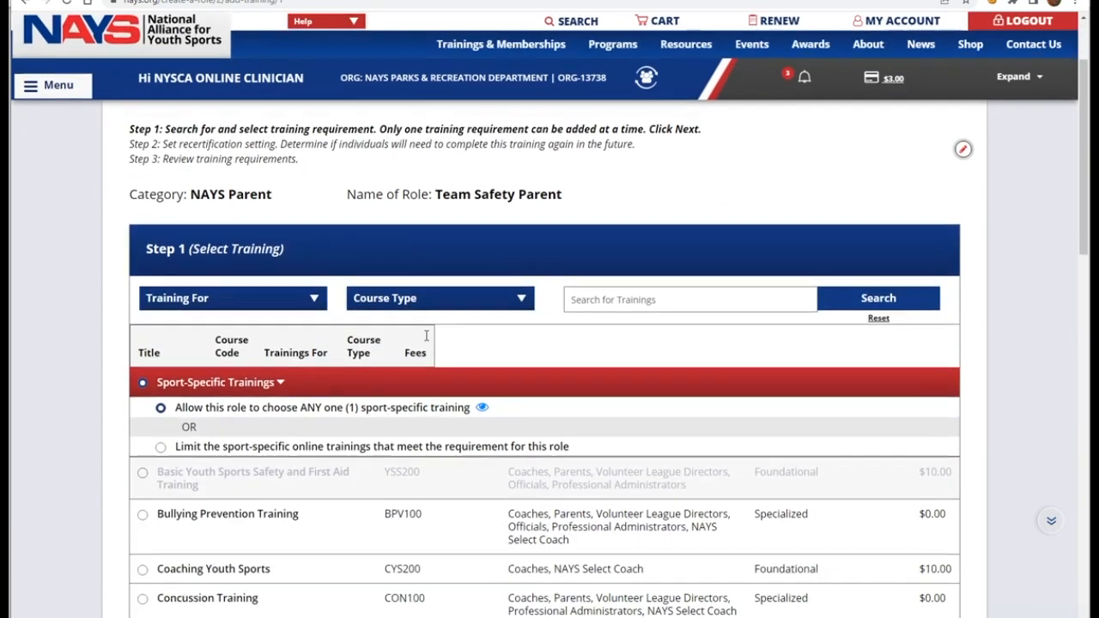
pyautogui.scroll(-3, 425, 341)
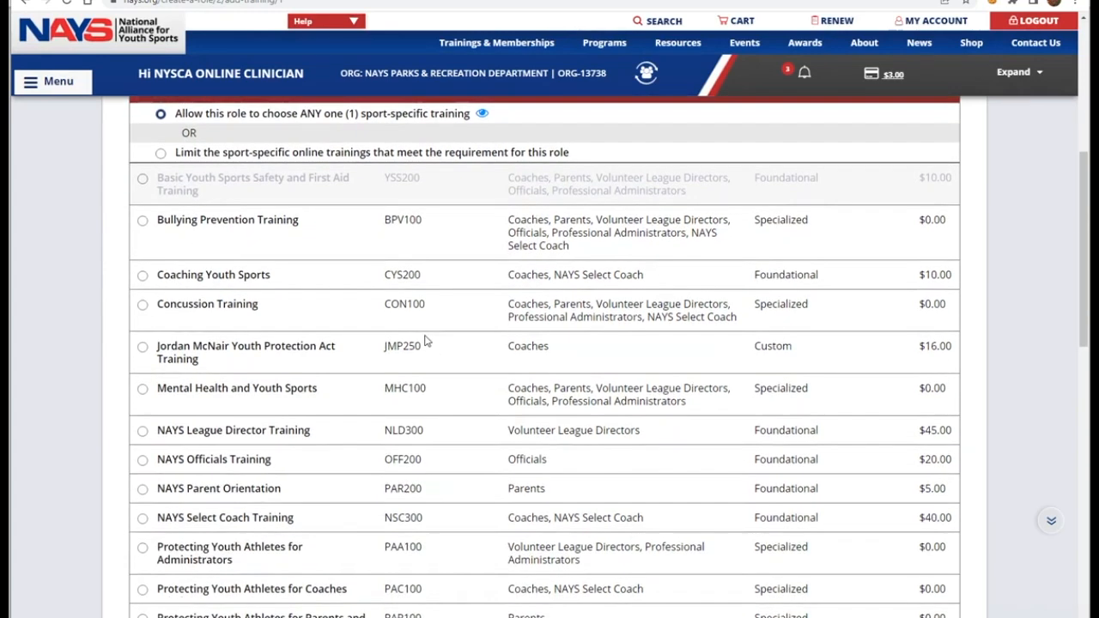
pyautogui.scroll(-1, 425, 341)
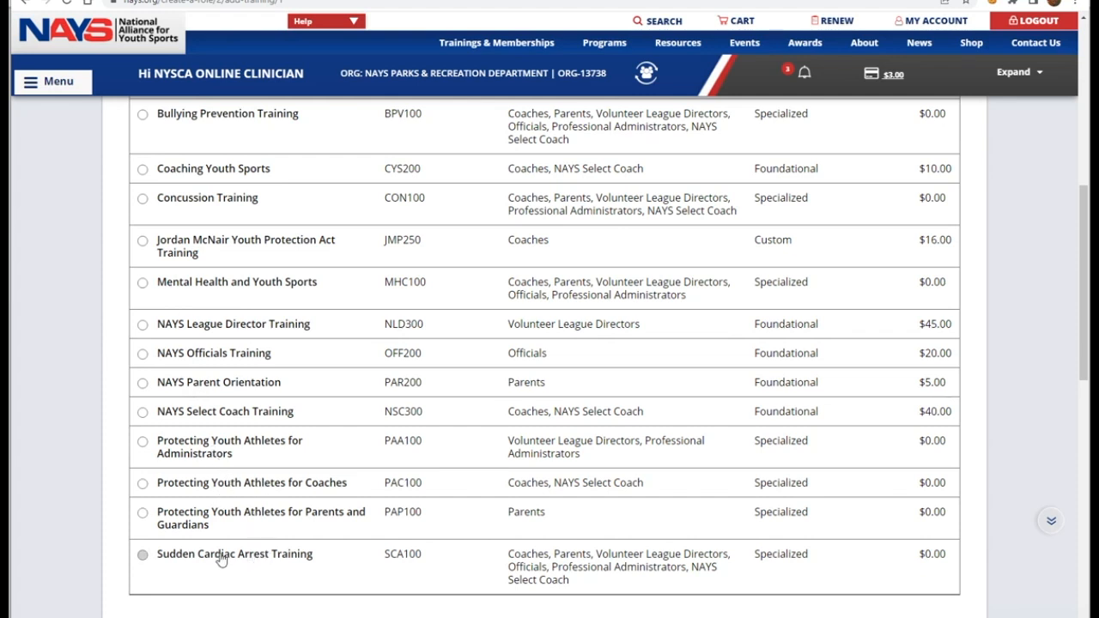
pyautogui.click(143, 484)
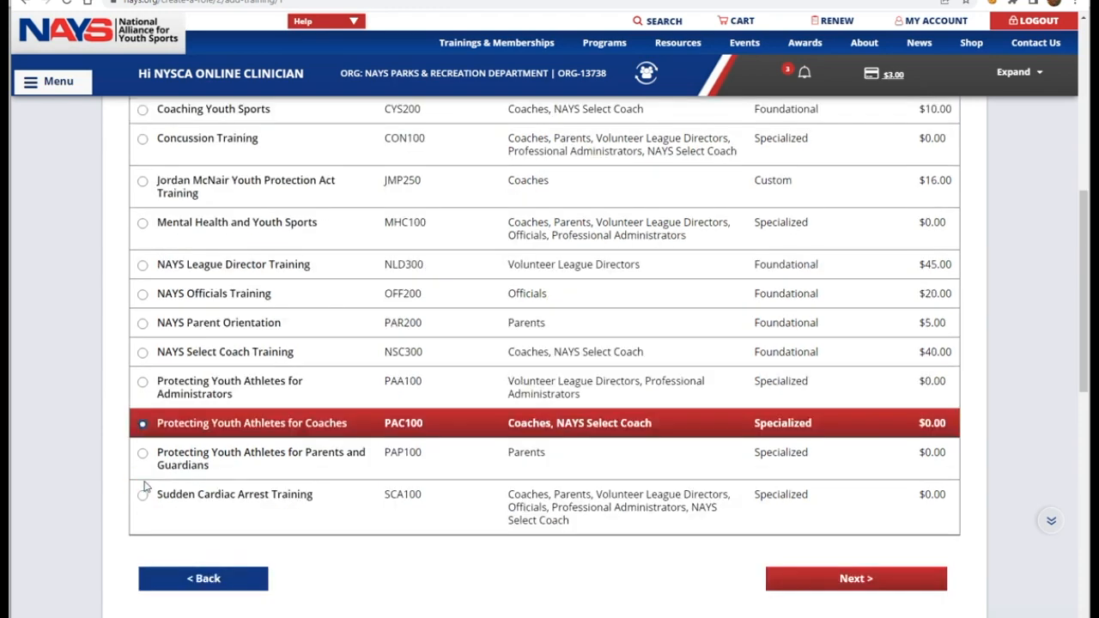
pyautogui.click(846, 579)
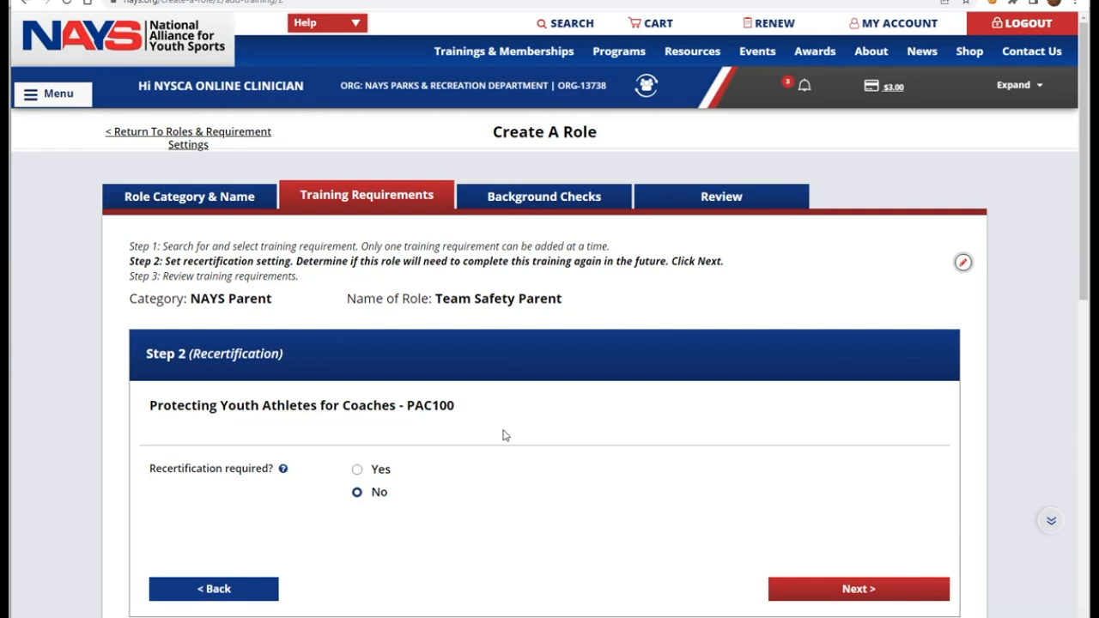
# Step: Require PAC100 recertification every 2 years and add it to the role's requirements
pyautogui.scroll(-1, 504, 435)
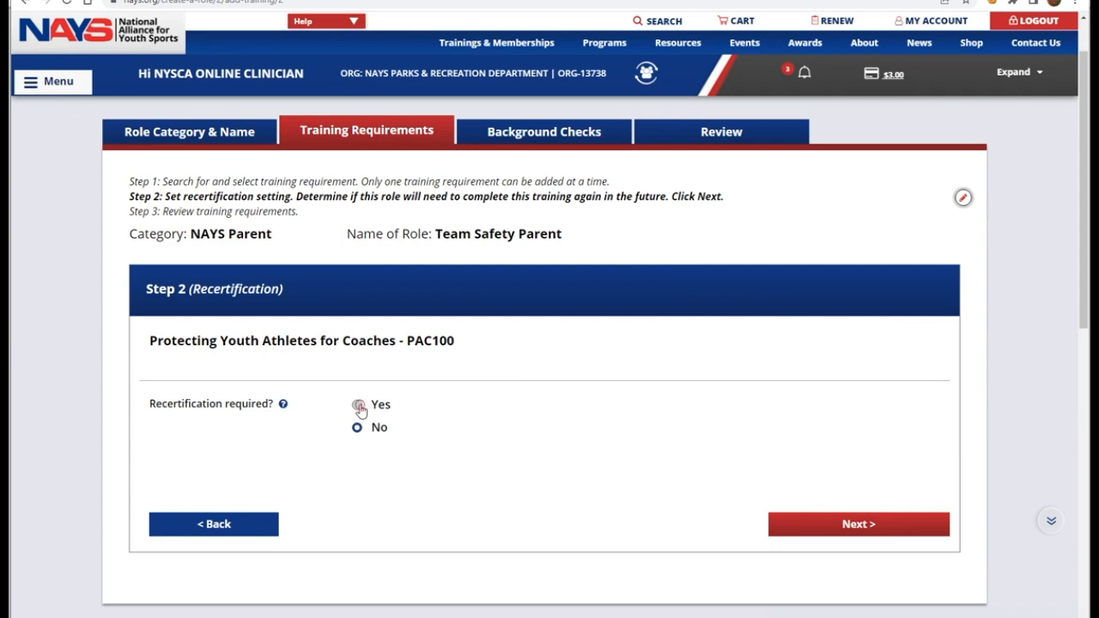
pyautogui.click(358, 406)
pyautogui.click(503, 470)
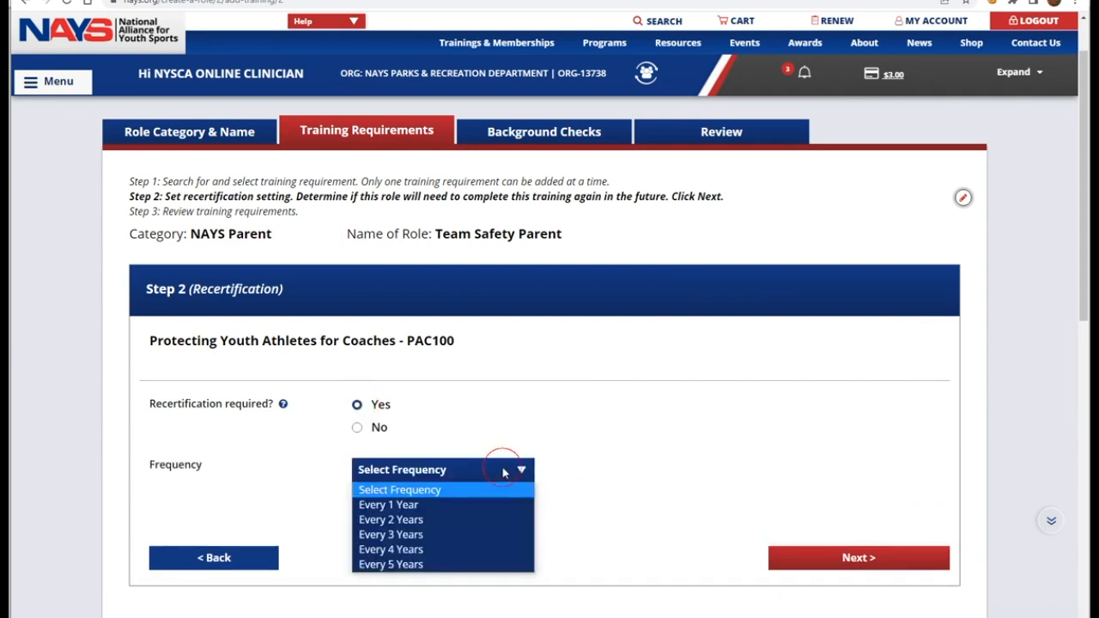
pyautogui.click(408, 519)
pyautogui.click(821, 557)
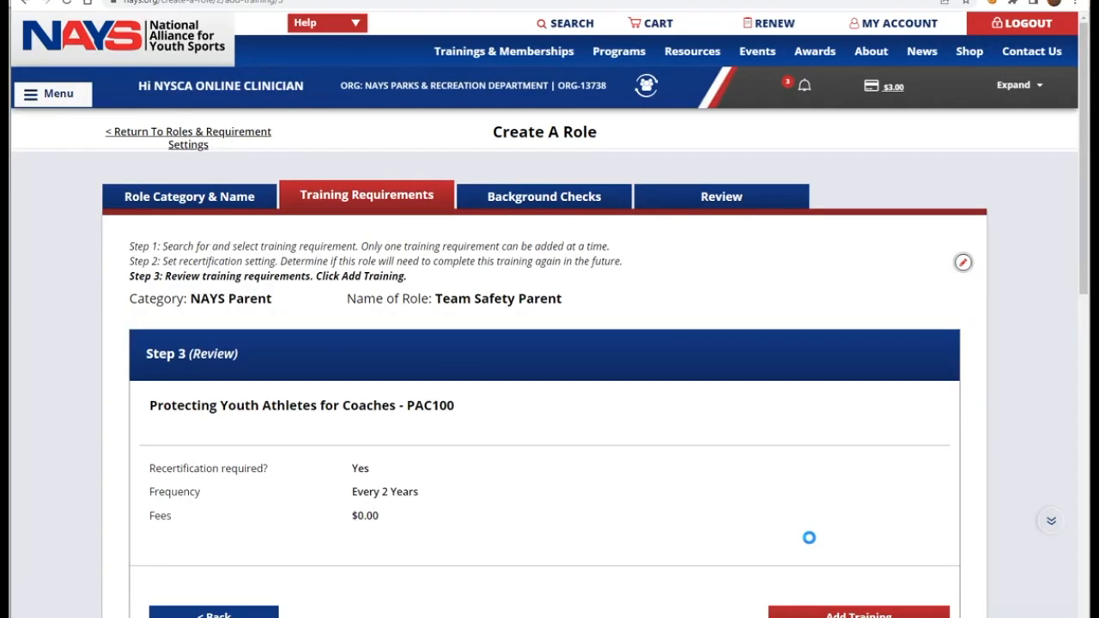
pyautogui.scroll(-1, 803, 532)
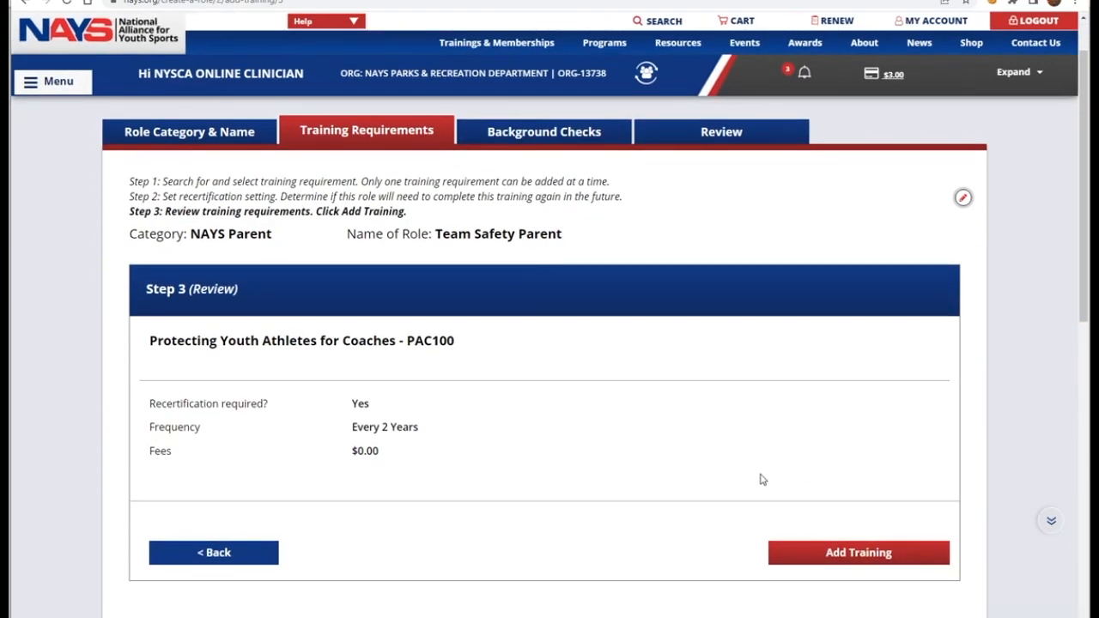
pyautogui.click(831, 551)
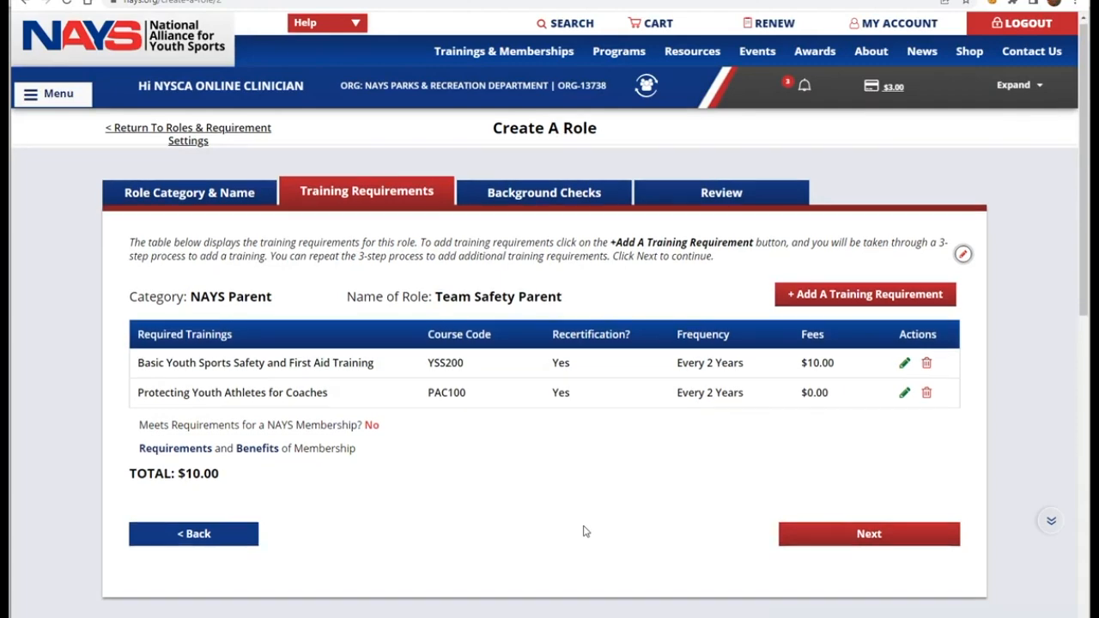
# Step: Confirm all training requirements are added, moving the wizard to the Background Checks step
pyautogui.scroll(-1, 582, 530)
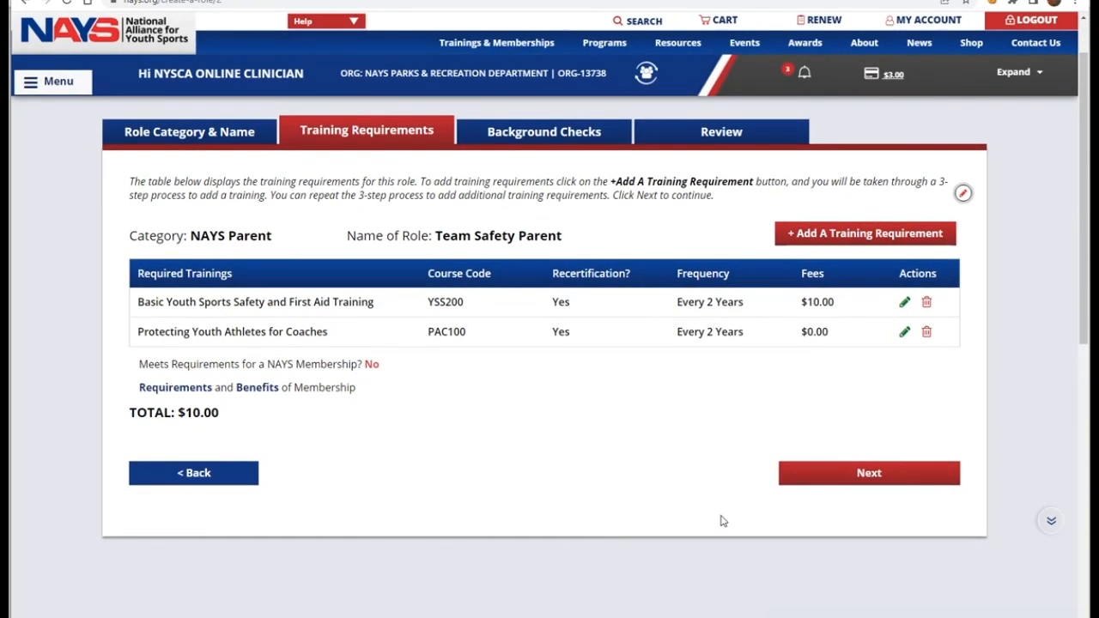
pyautogui.click(810, 480)
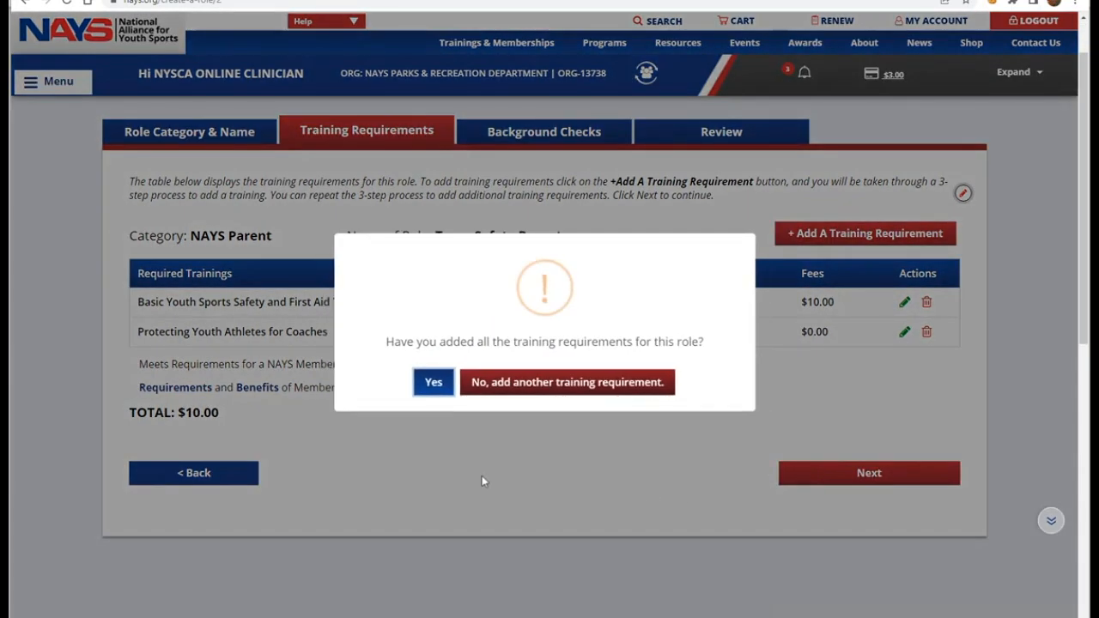
pyautogui.click(434, 381)
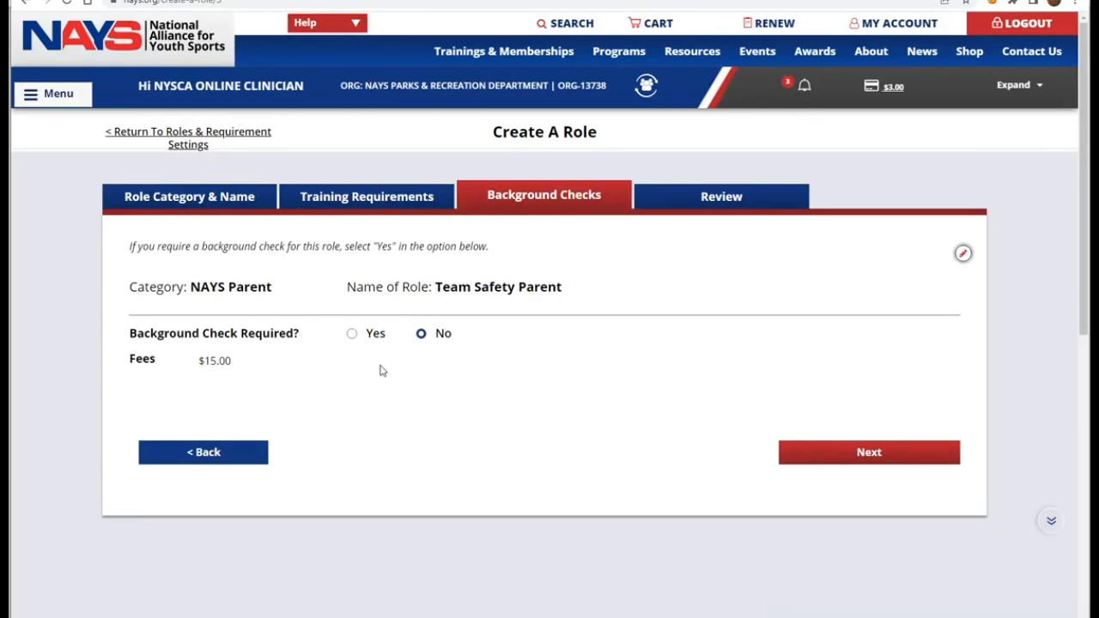
# Step: Skip the background check requirement and create the Team Safety Parent role
pyautogui.click(804, 453)
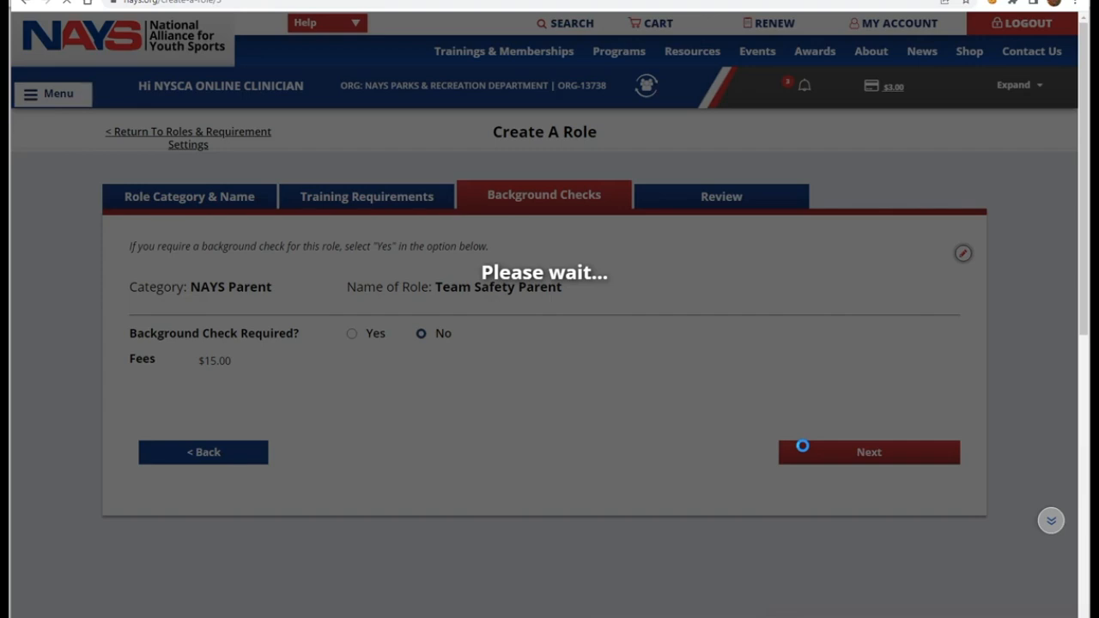
pyautogui.scroll(-3, 747, 466)
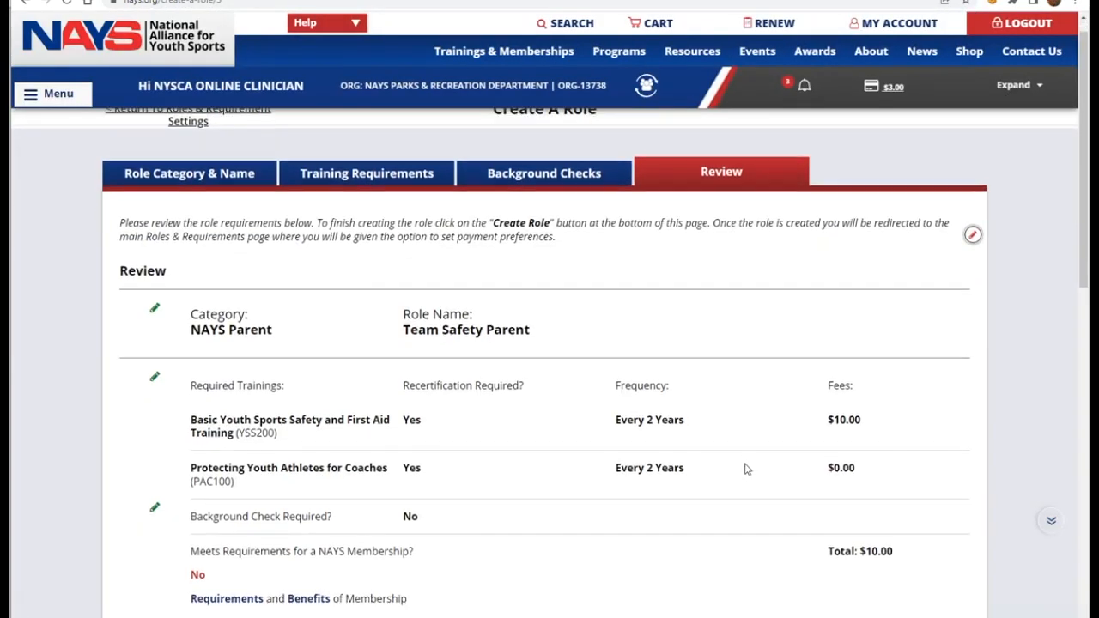
pyautogui.click(843, 511)
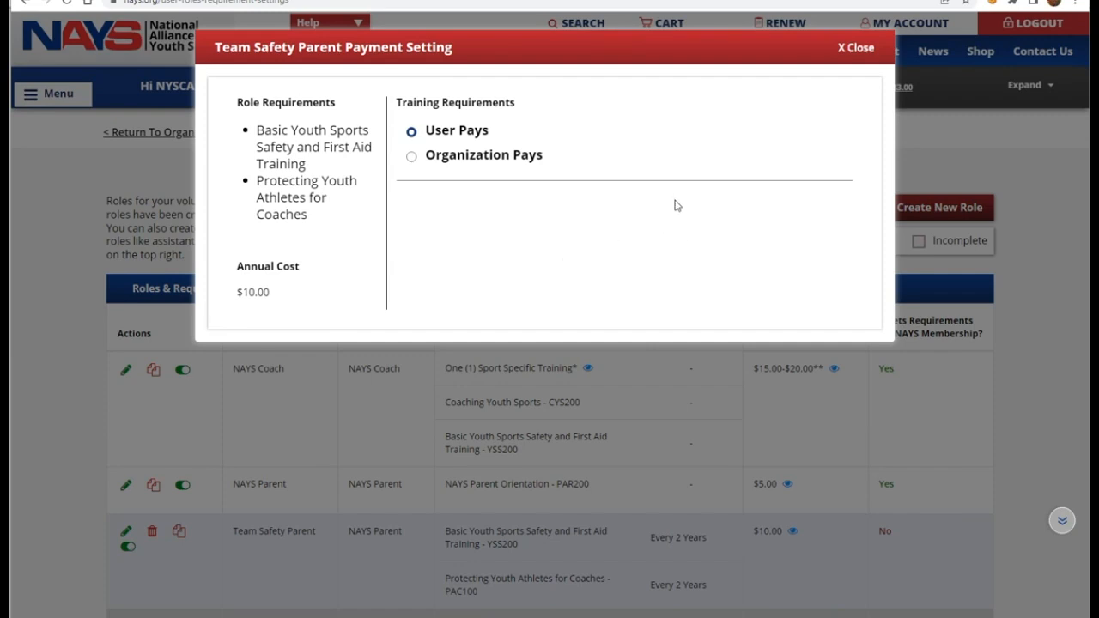
# Step: Switch the Team Safety Parent trainings to Organization Pays and close the payment setting popup
pyautogui.click(413, 161)
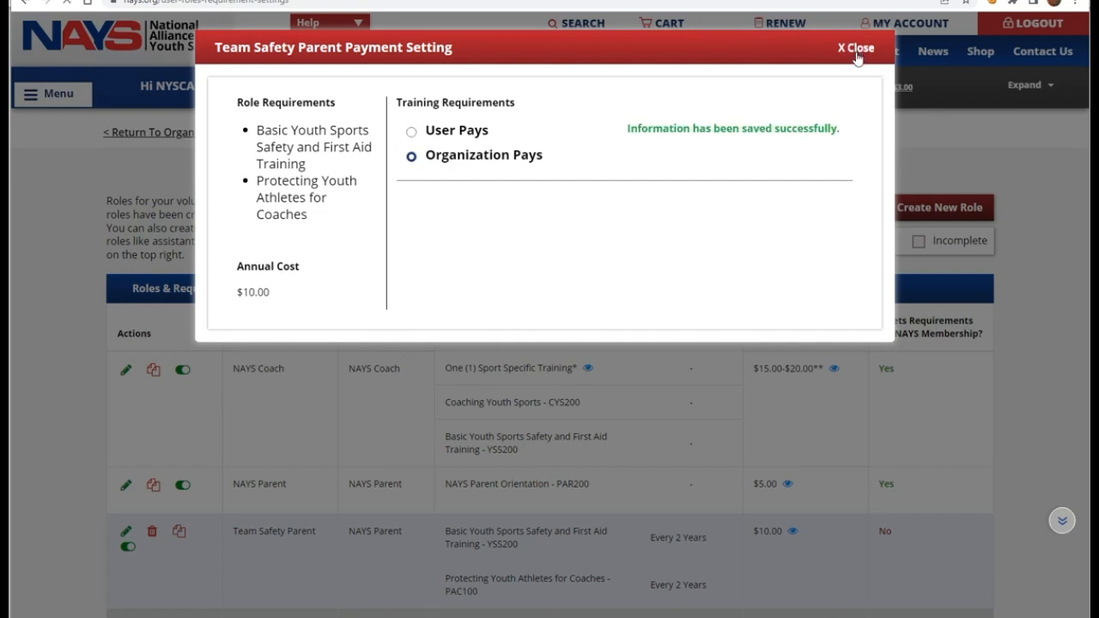
pyautogui.click(936, 151)
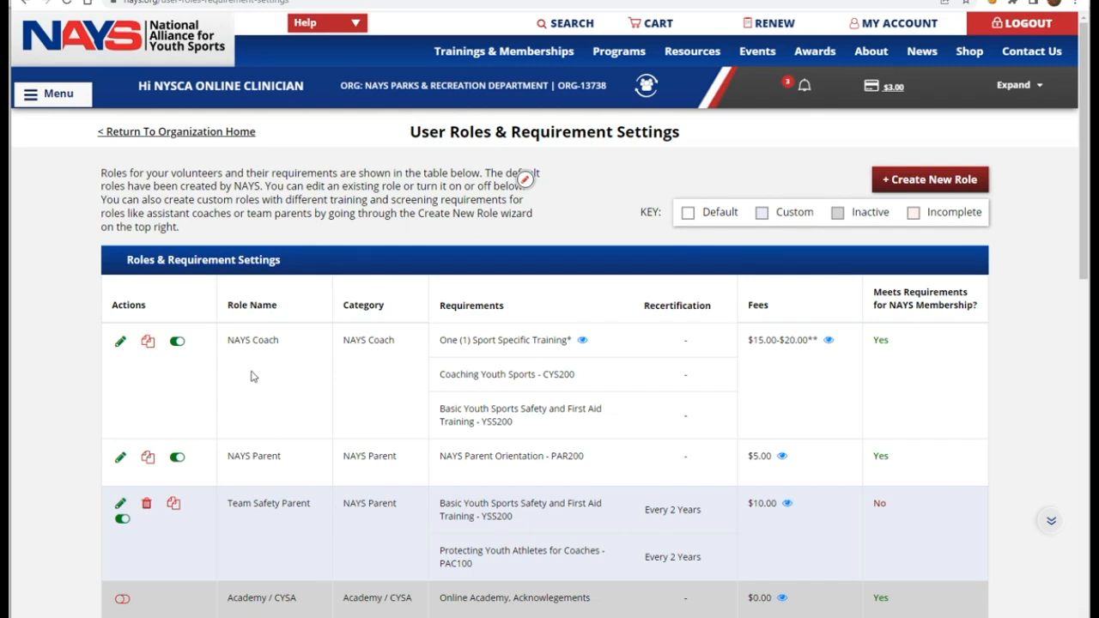
# Step: Scroll through the User Roles & Requirement Settings table to review the Team Safety Parent entry
pyautogui.scroll(-3, 252, 376)
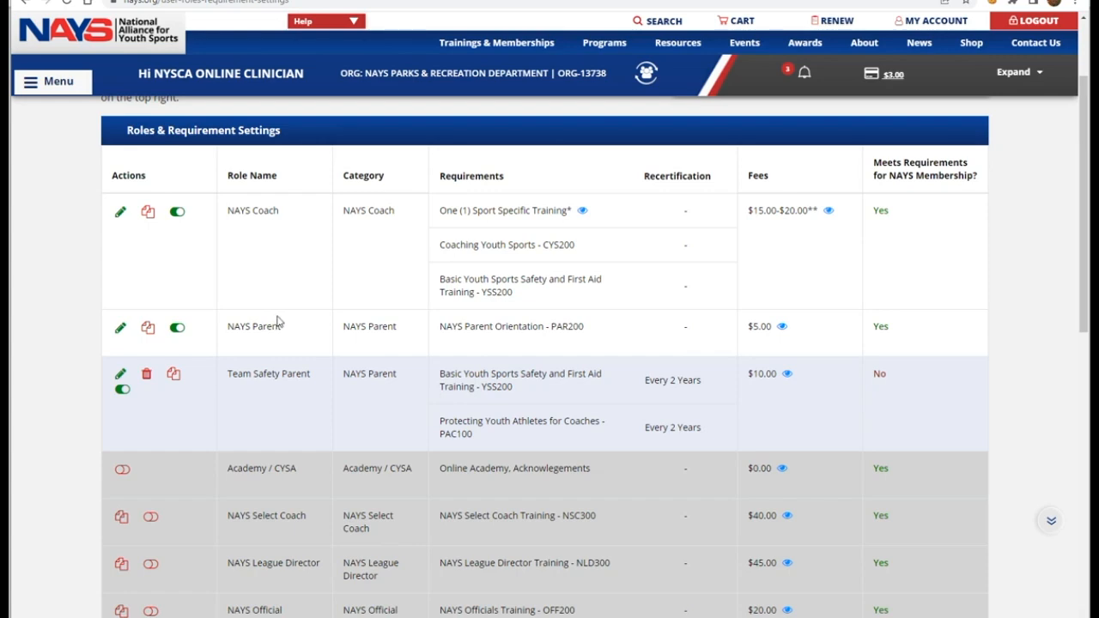
pyautogui.scroll(1, 280, 318)
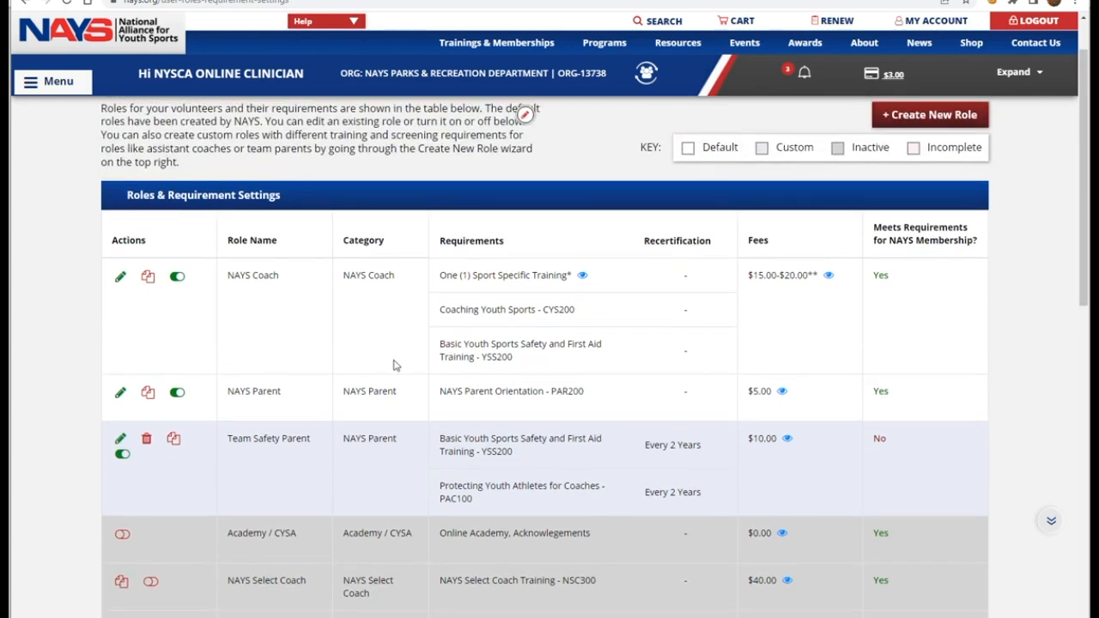
pyautogui.scroll(-1, 275, 433)
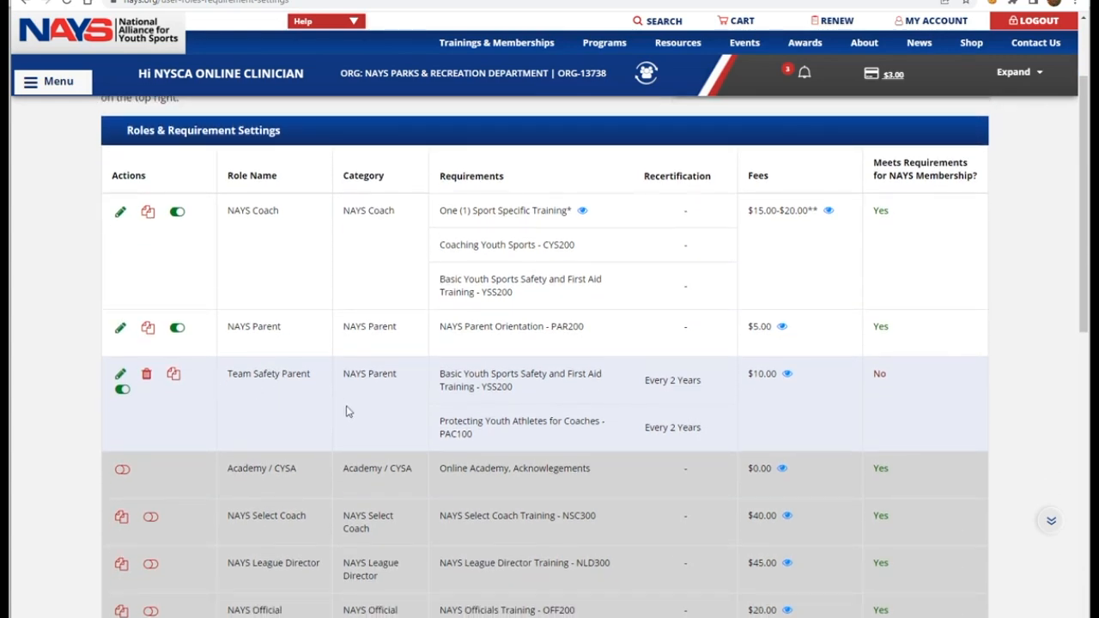
pyautogui.scroll(-2, 247, 468)
pyautogui.scroll(3, 246, 468)
pyautogui.scroll(1, 304, 384)
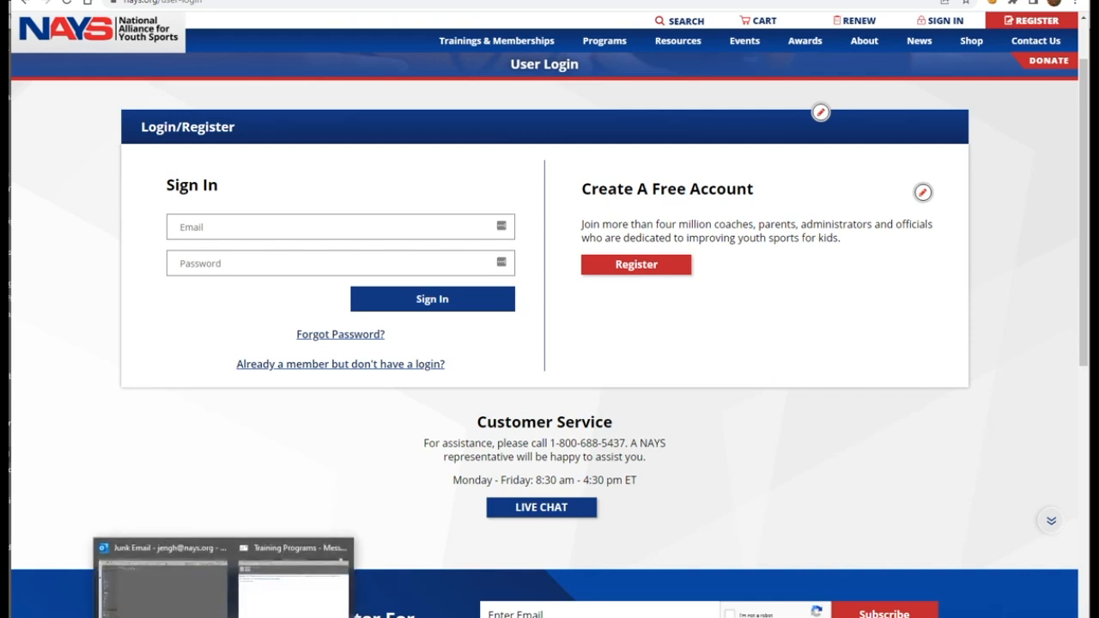
# Step: Bring up the Training Programs email in Outlook
pyautogui.click(274, 601)
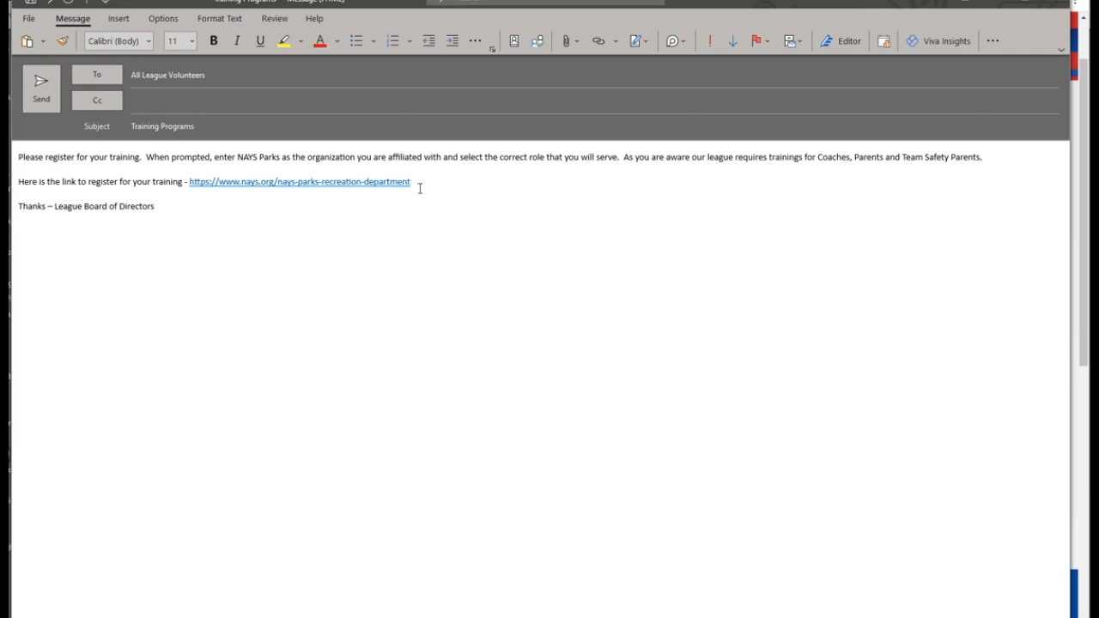
# Step: Open the email's registration link in the browser to reach the NAYS Parks & Recreation page
pyautogui.moveTo(419, 183); pyautogui.dragTo(189, 183)
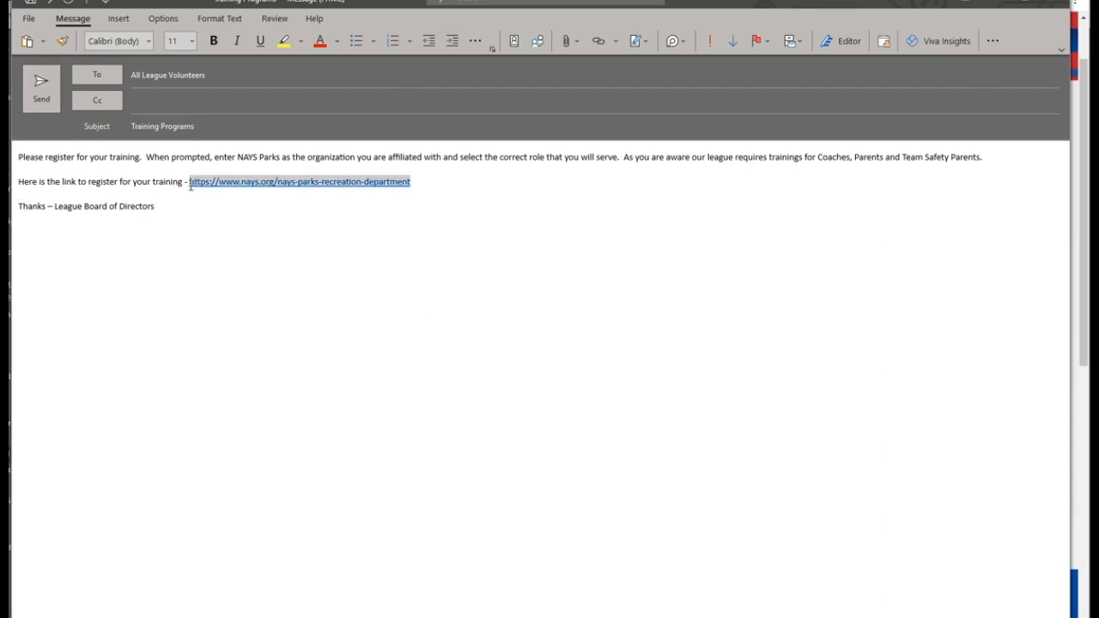
pyautogui.click(315, 338)
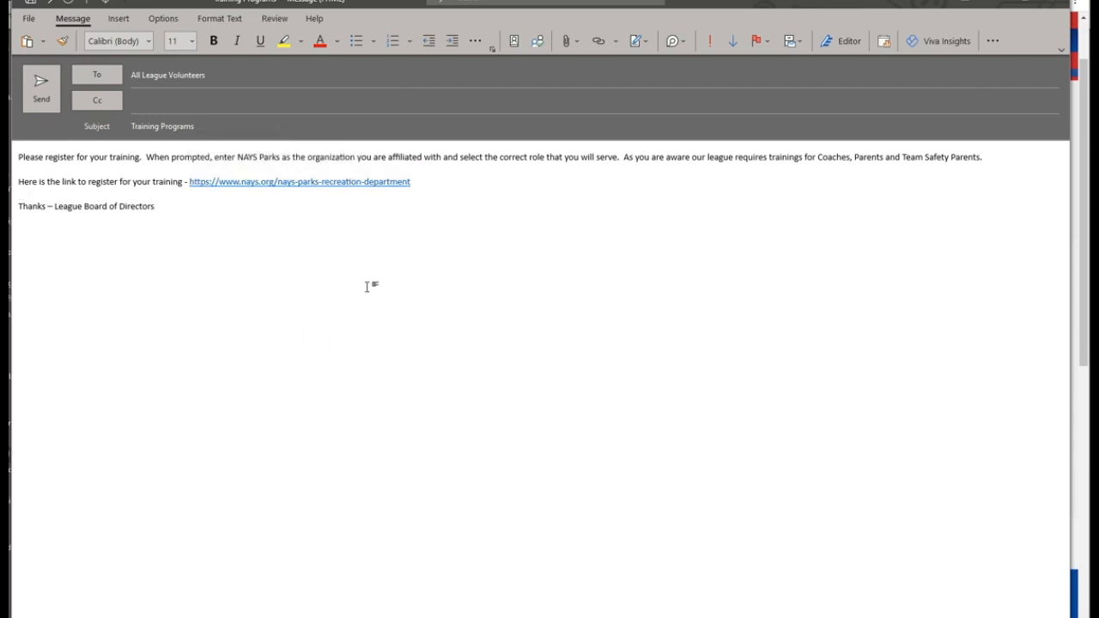
pyautogui.click(303, 182)
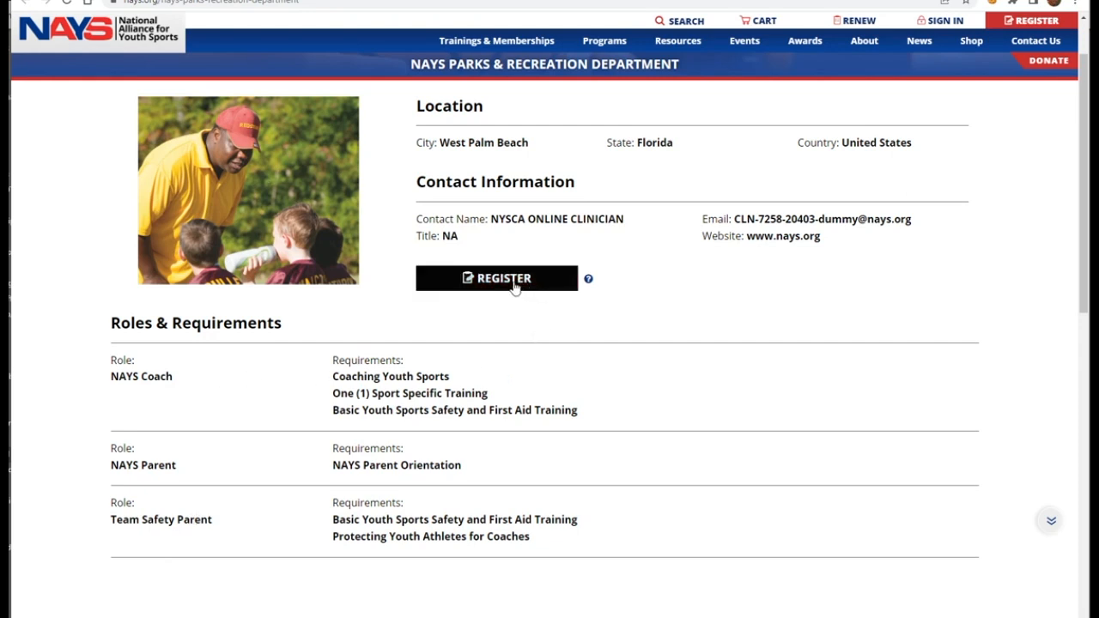
# Step: Start a new user registration from the NAYS Parks & Recreation Department page via REGISTER
pyautogui.moveTo(589, 284)
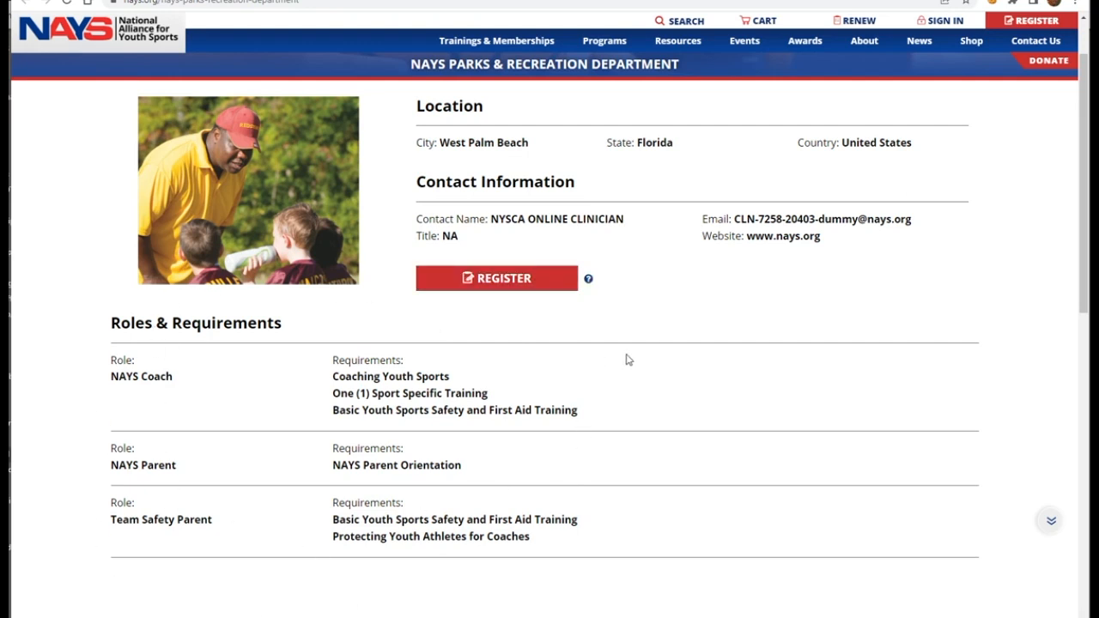
pyautogui.click(502, 286)
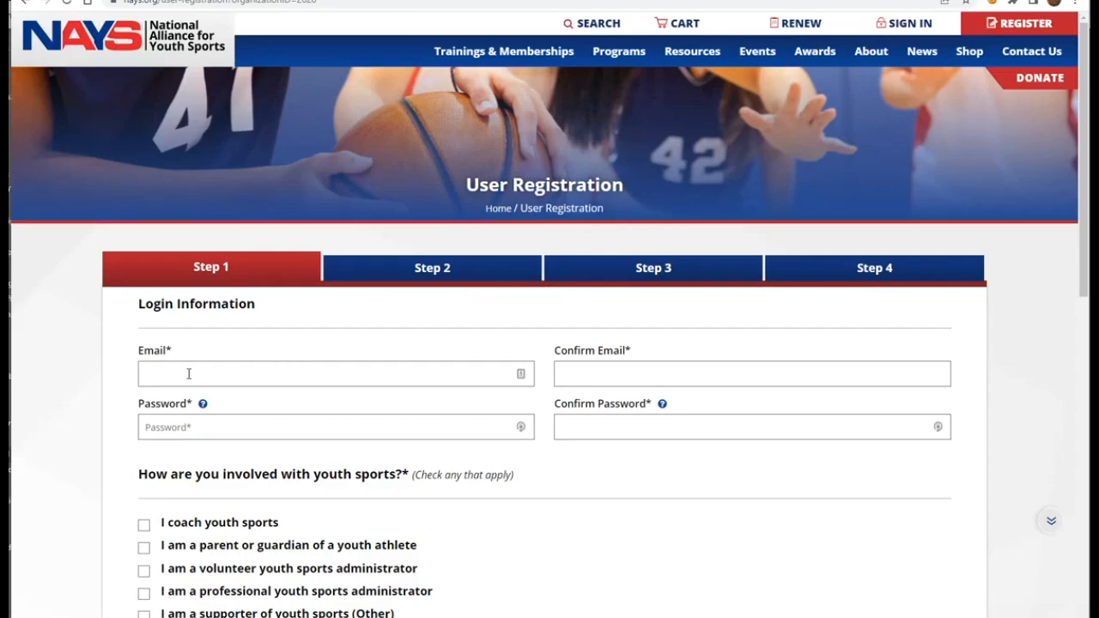
# Step: Enter and confirm the account email and password, mark parent or guardian, and continue
pyautogui.click(189, 373)
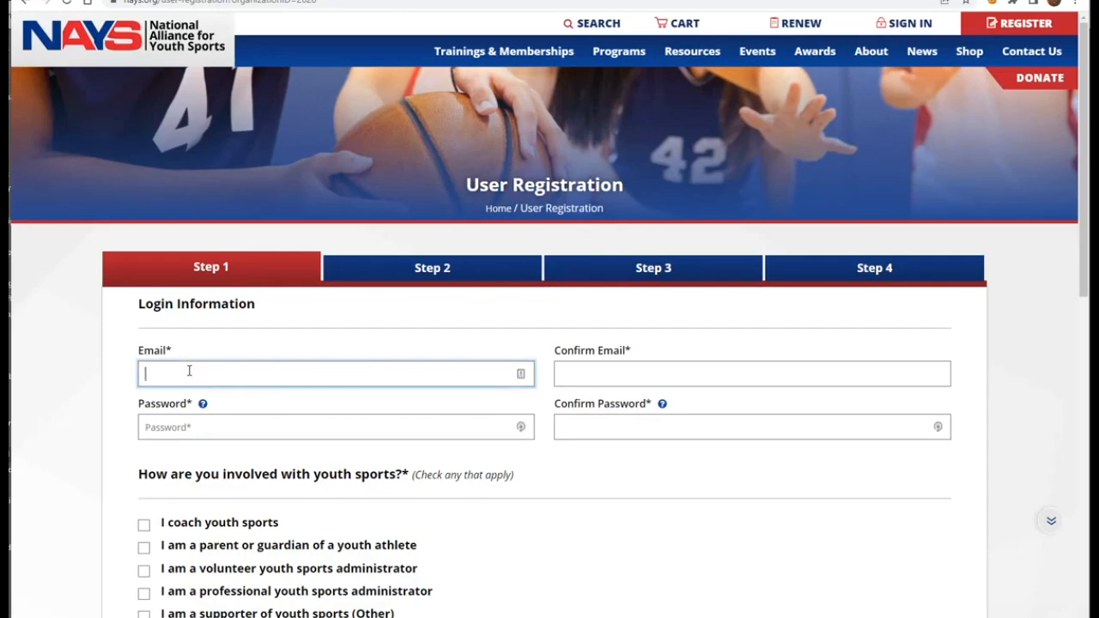
pyautogui.press('Tab')
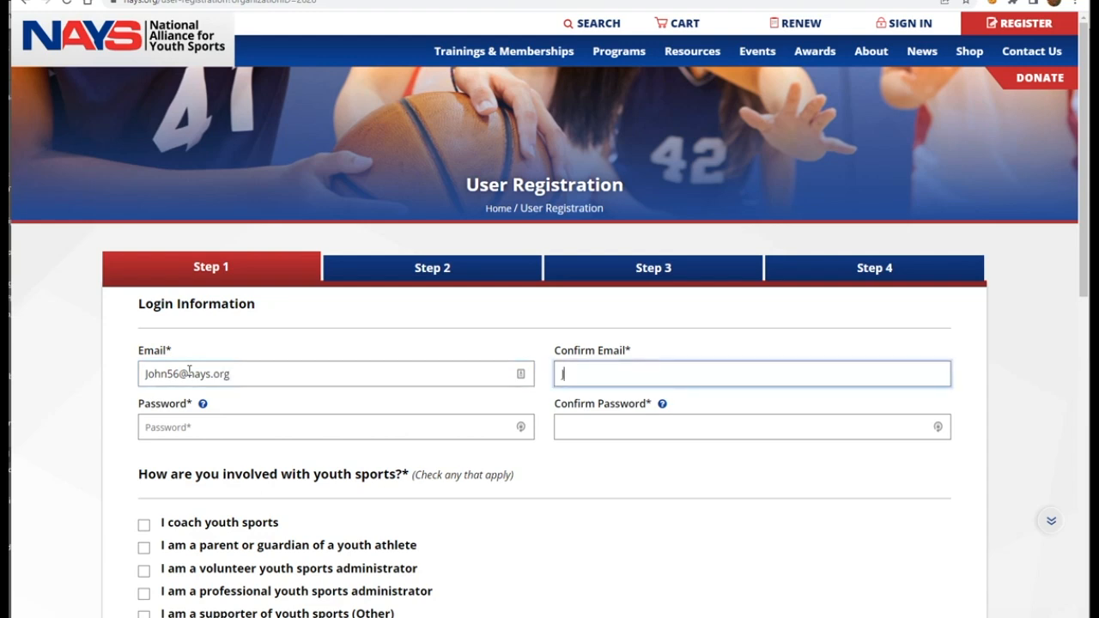
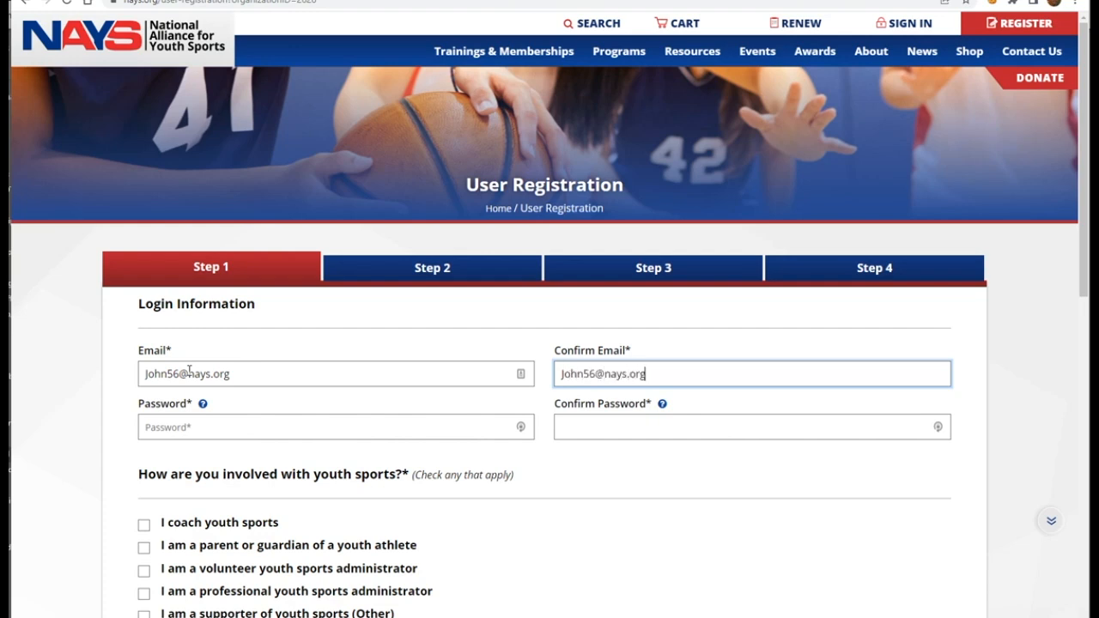
pyautogui.click(148, 427)
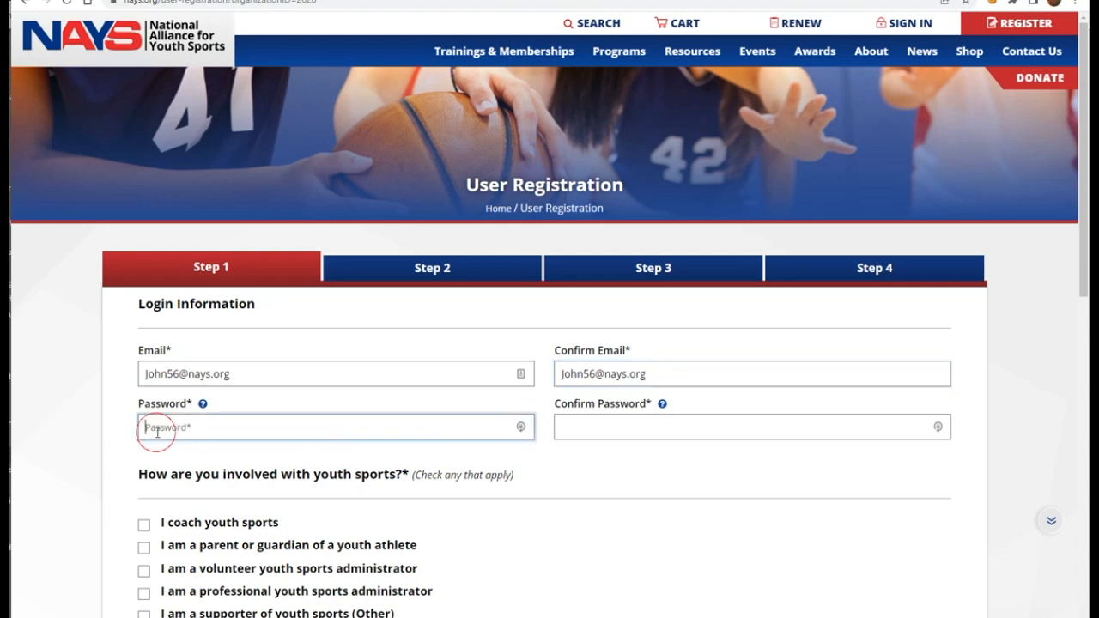
pyautogui.write('Jo•••••••')
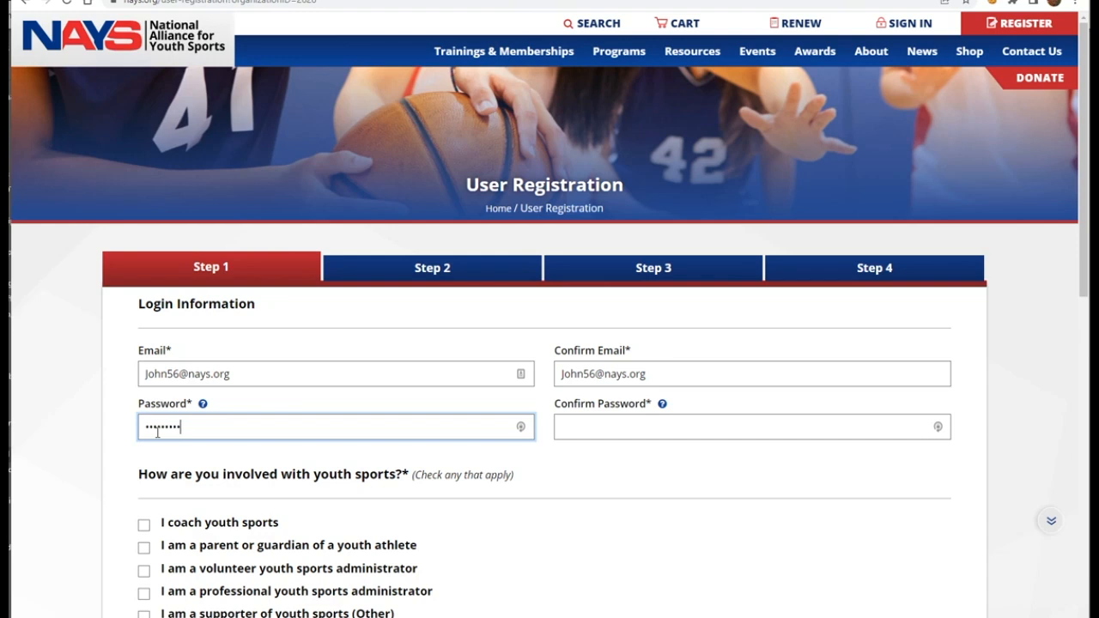
pyautogui.click(576, 424)
pyautogui.write('••')
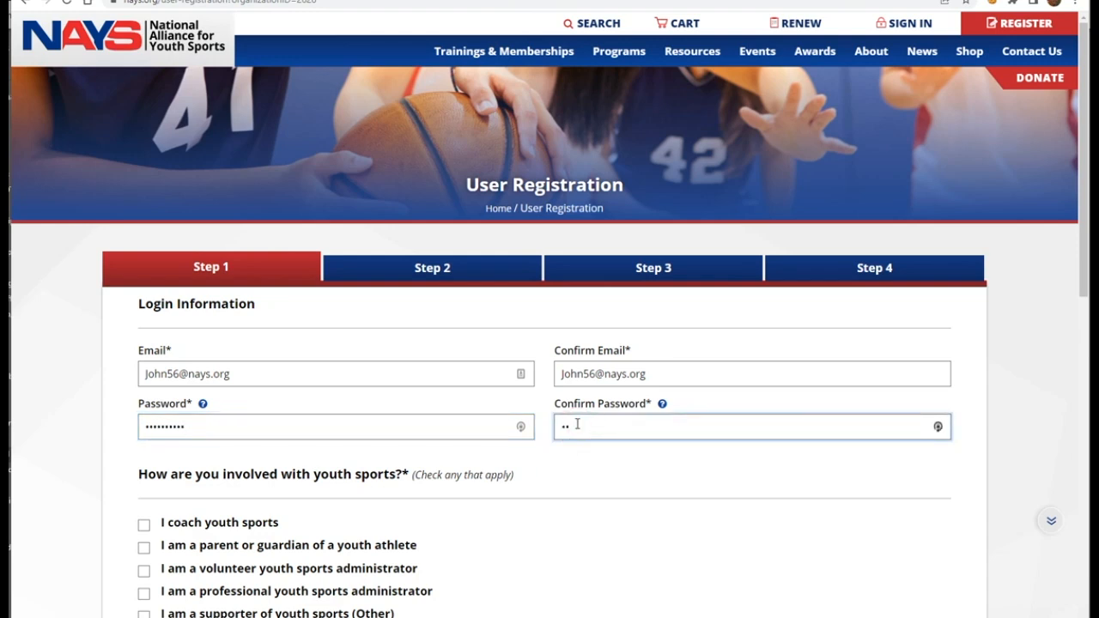
pyautogui.write('•••••••••')
pyautogui.scroll(-1, 178, 542)
pyautogui.scroll(-2, 178, 543)
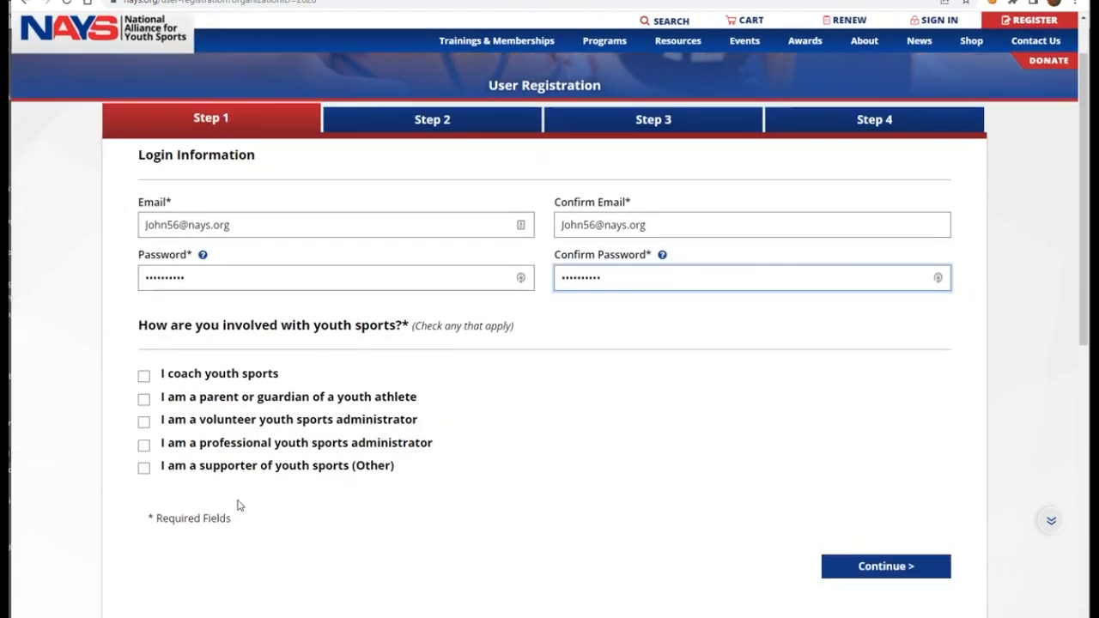
pyautogui.click(144, 400)
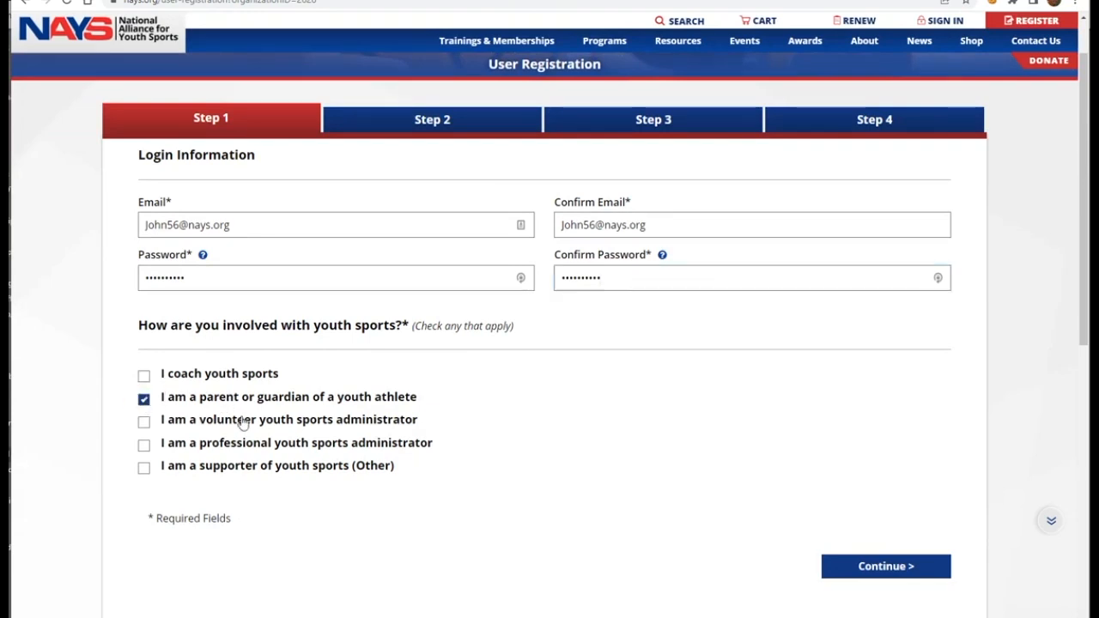
pyautogui.click(870, 568)
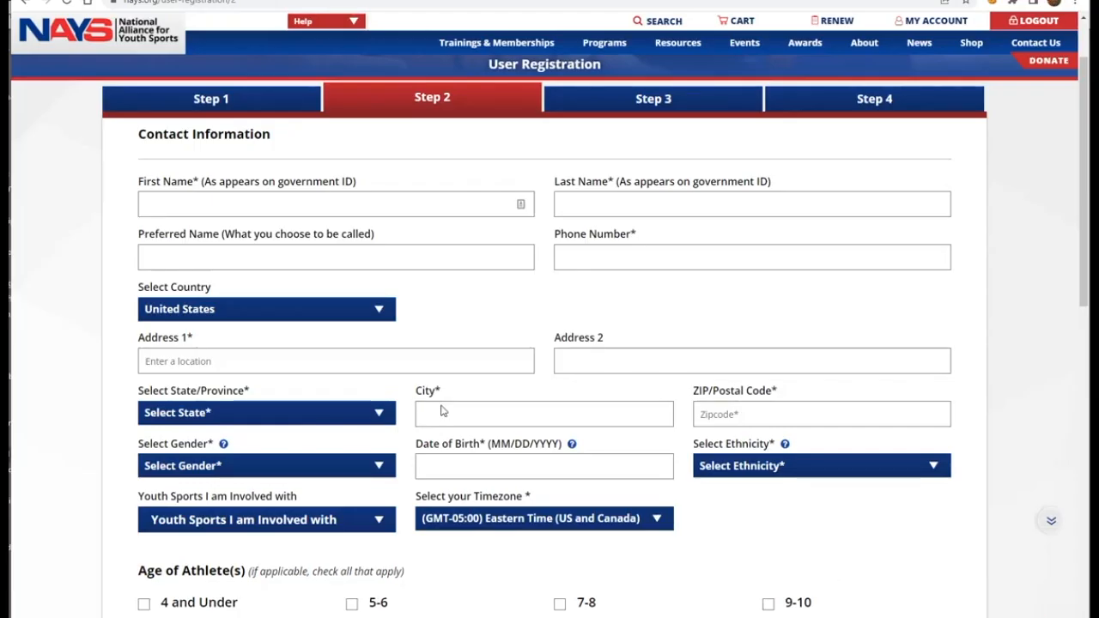
# Step: Fill in the volunteer's first, last and preferred names, phone number and auto-completed street address
pyautogui.click(186, 200)
pyautogui.write('John')
pyautogui.press('Tab')
pyautogui.write('Smith')
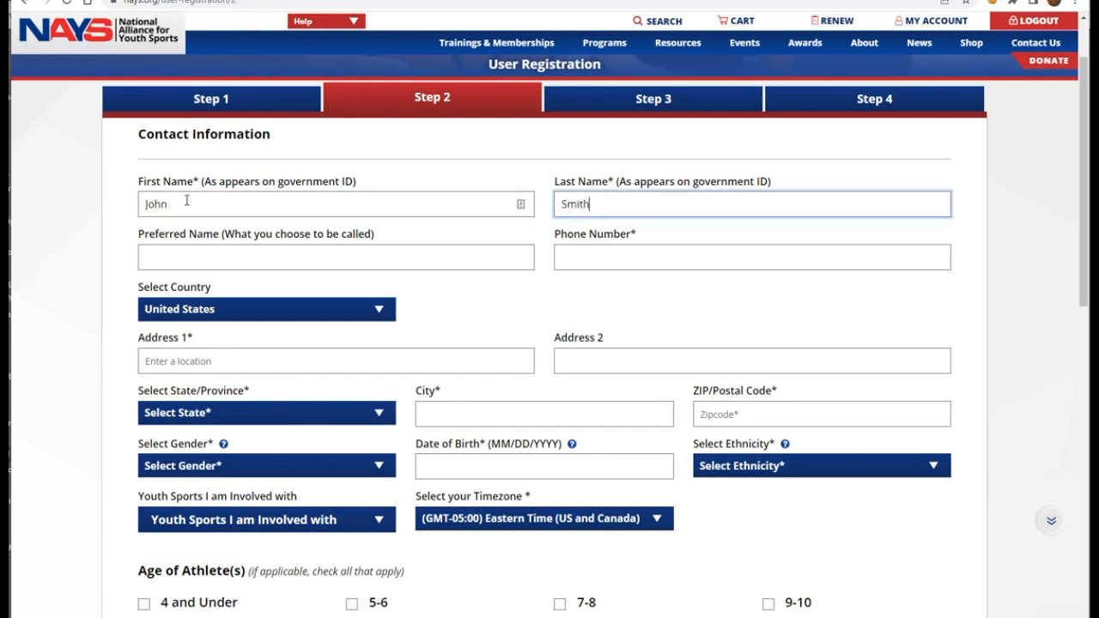
pyautogui.press('Tab')
pyautogui.write('John')
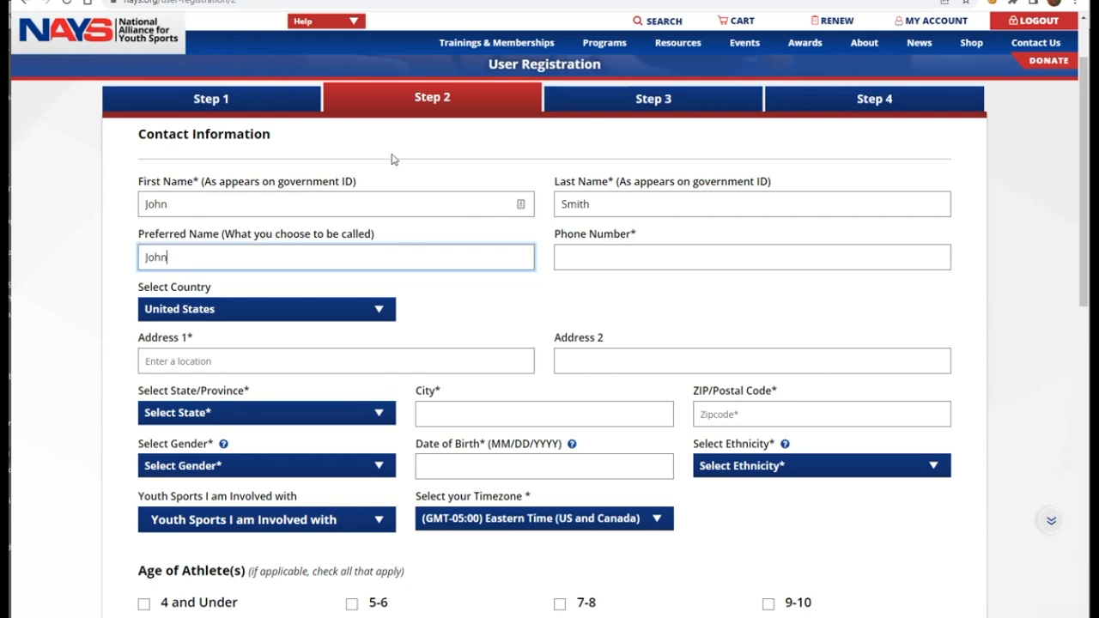
pyautogui.click(584, 252)
pyautogui.write('555) 555-5555')
pyautogui.click(150, 361)
pyautogui.write('1')
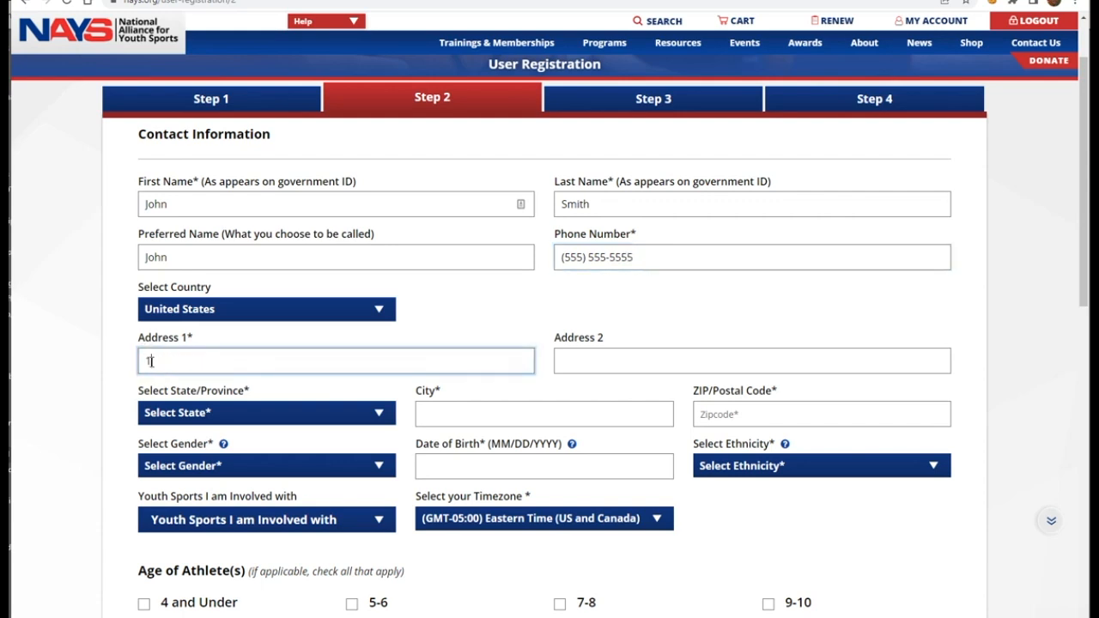
pyautogui.write('234')
pyautogui.click(204, 427)
# Step: Set gender to Male, date of birth 01/01/1980 and ethnicity 'I choose not to respond'
pyautogui.scroll(-1, 522, 417)
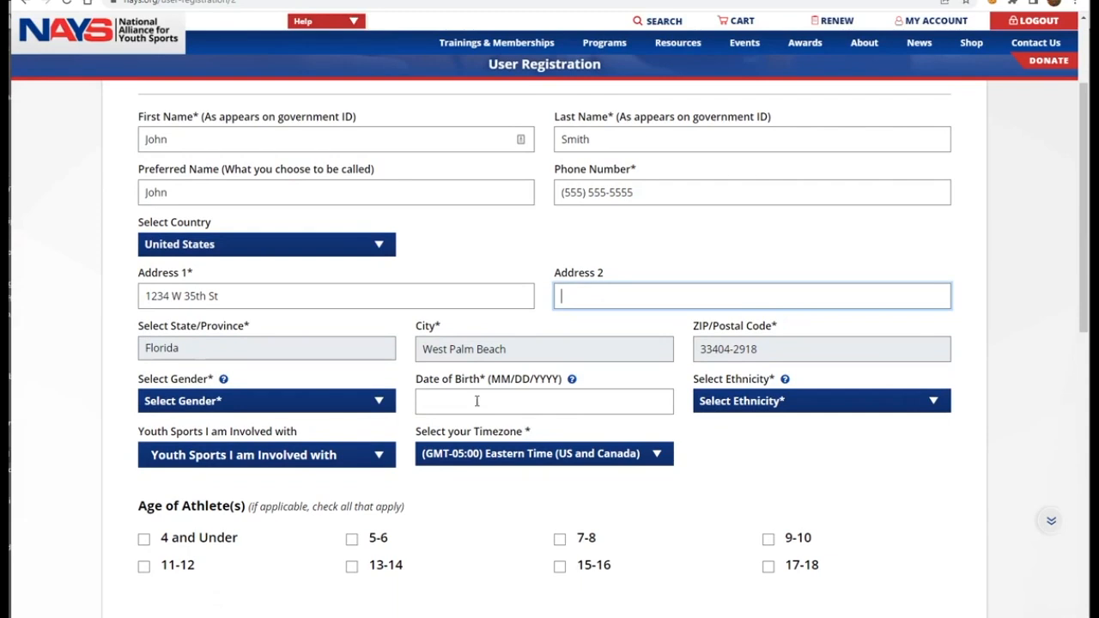
pyautogui.click(316, 401)
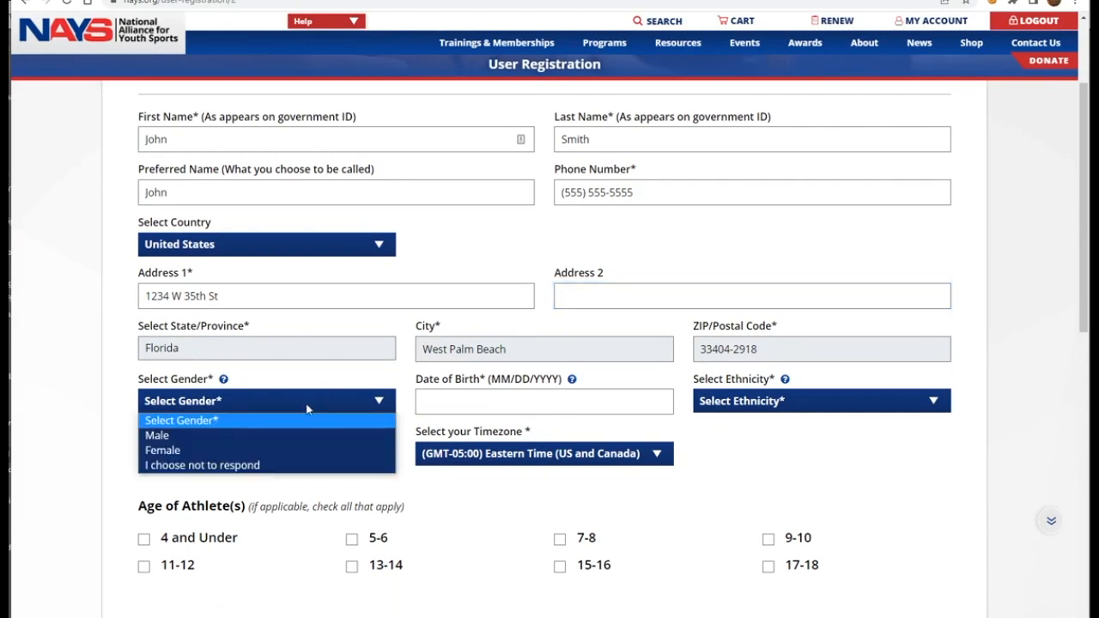
pyautogui.click(192, 438)
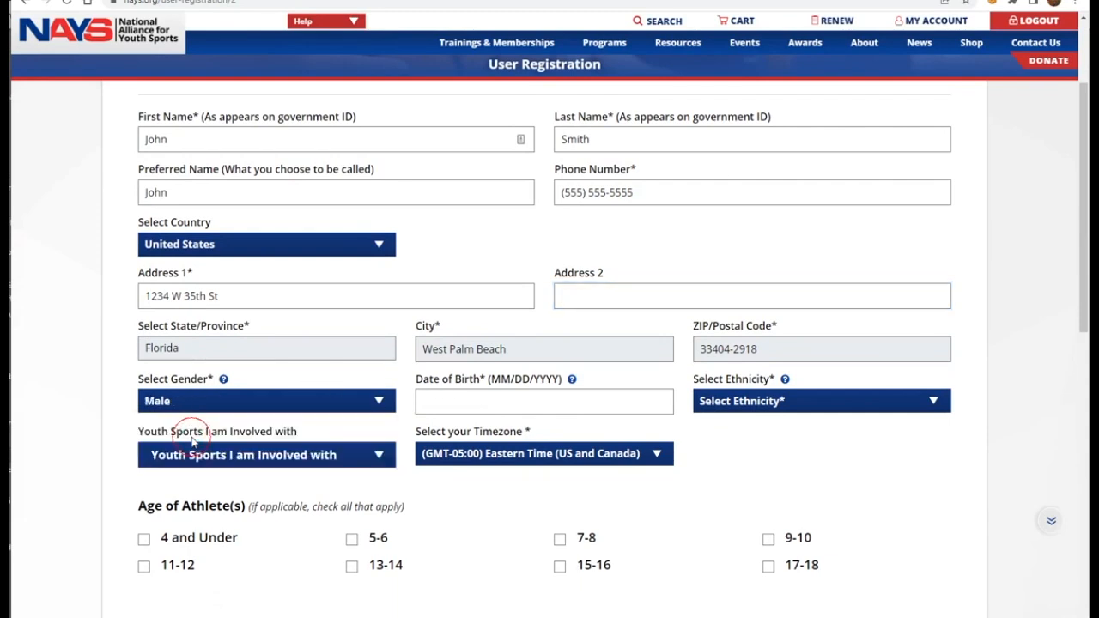
pyautogui.click(455, 403)
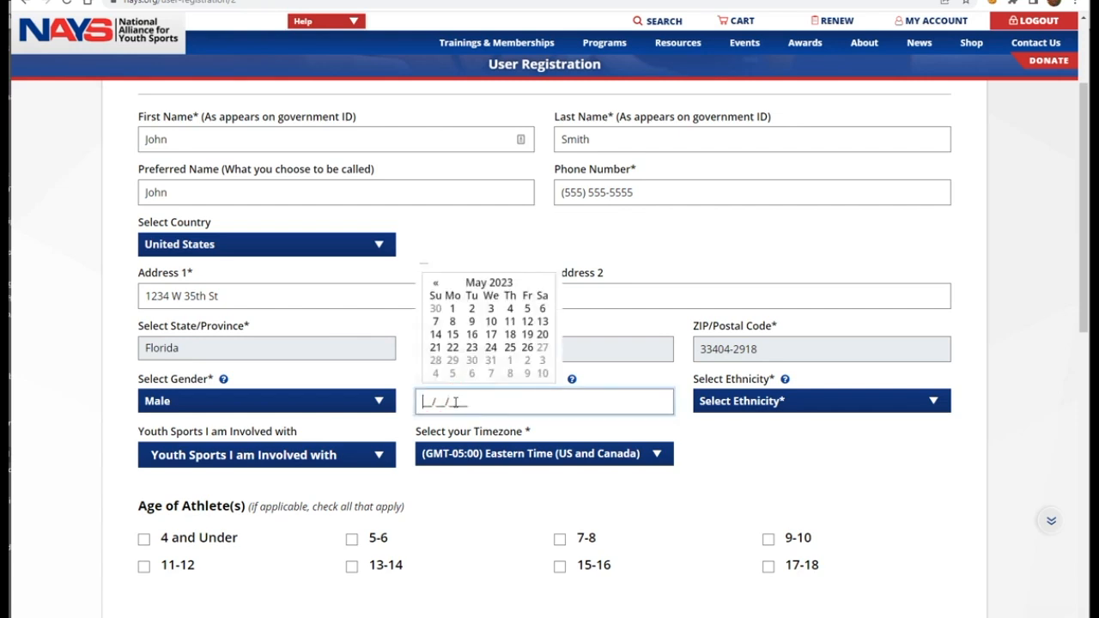
pyautogui.write('01/01/19')
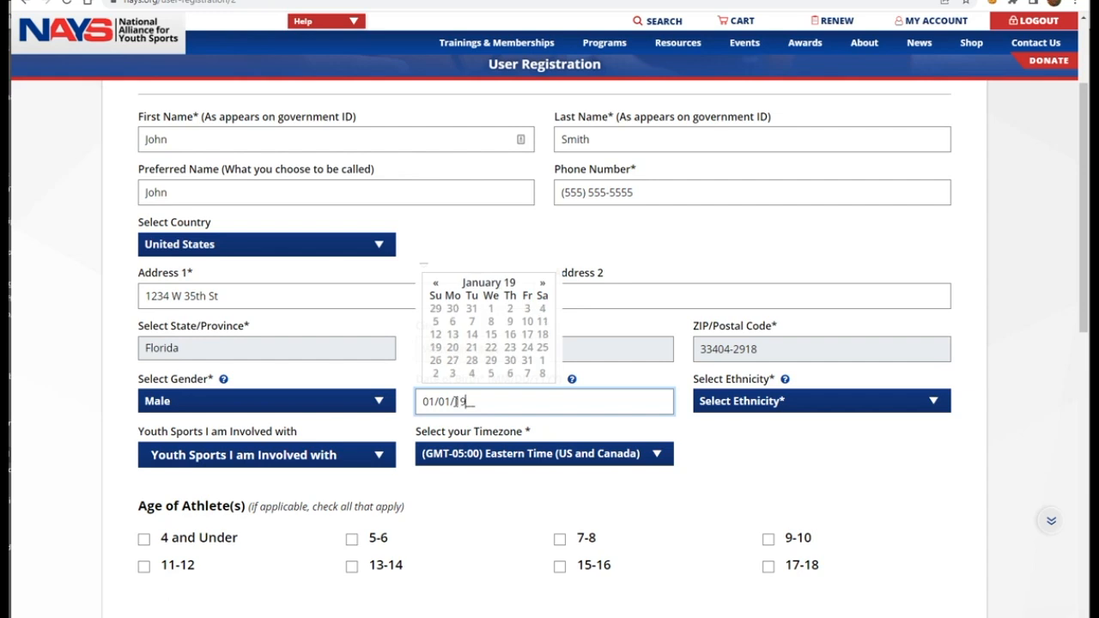
pyautogui.write('80')
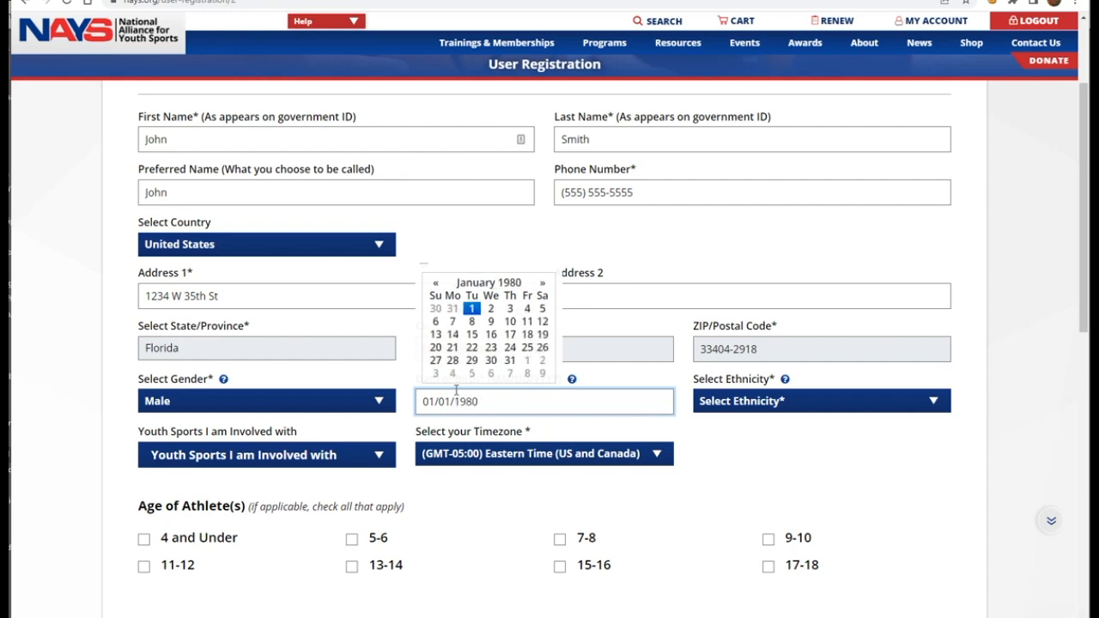
pyautogui.click(748, 405)
pyautogui.click(732, 524)
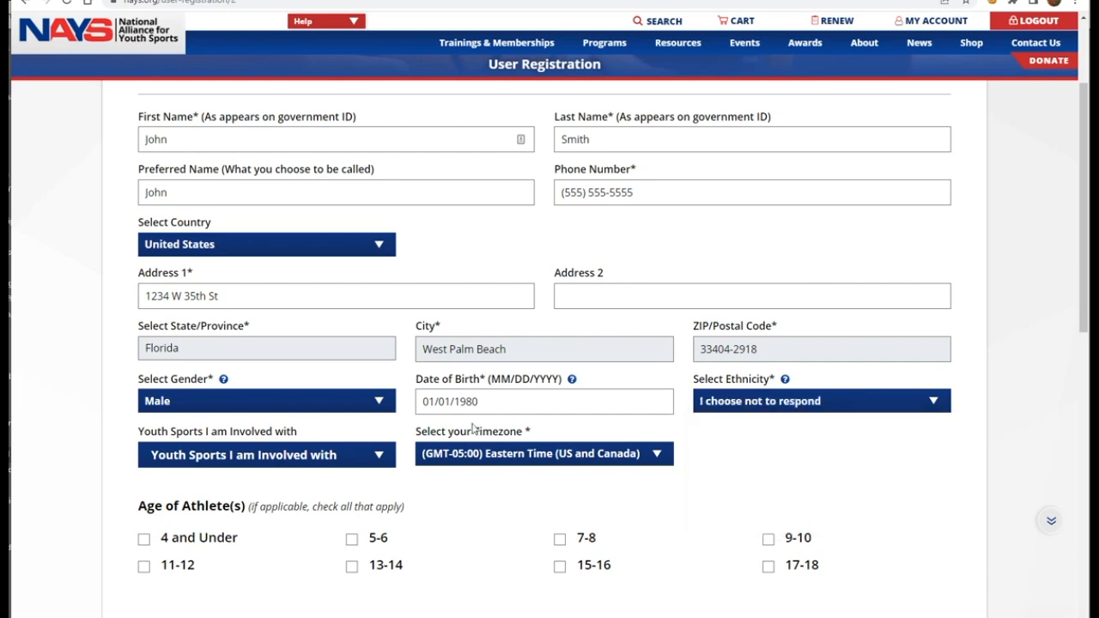
# Step: Mark Baseball 9 & Older involvement with athlete age 7-8 and continue to My Organizations
pyautogui.click(313, 460)
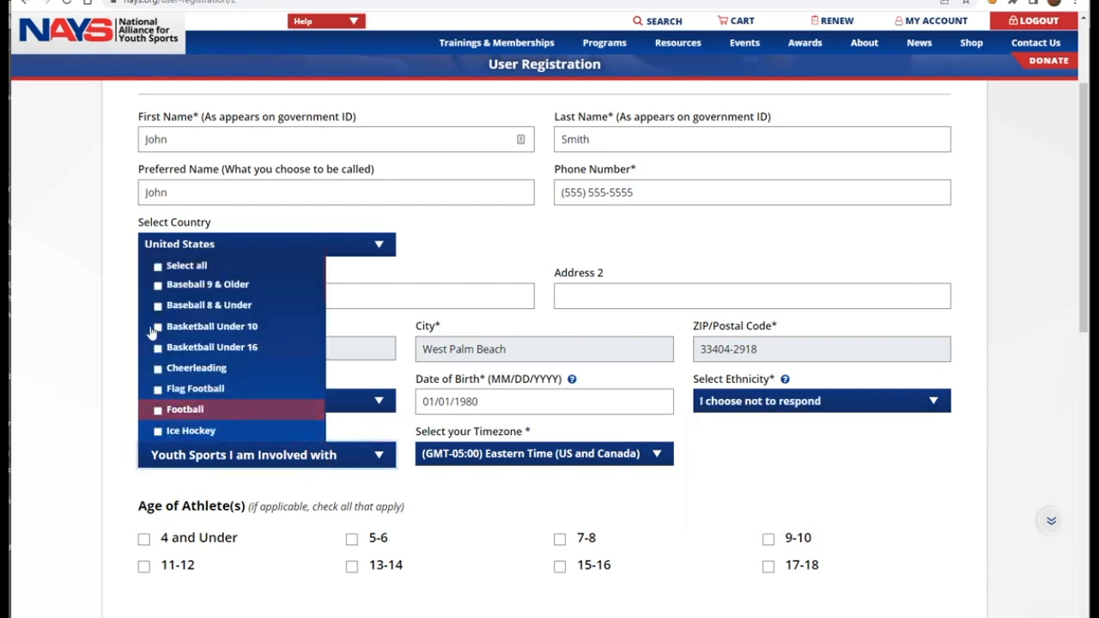
pyautogui.click(172, 284)
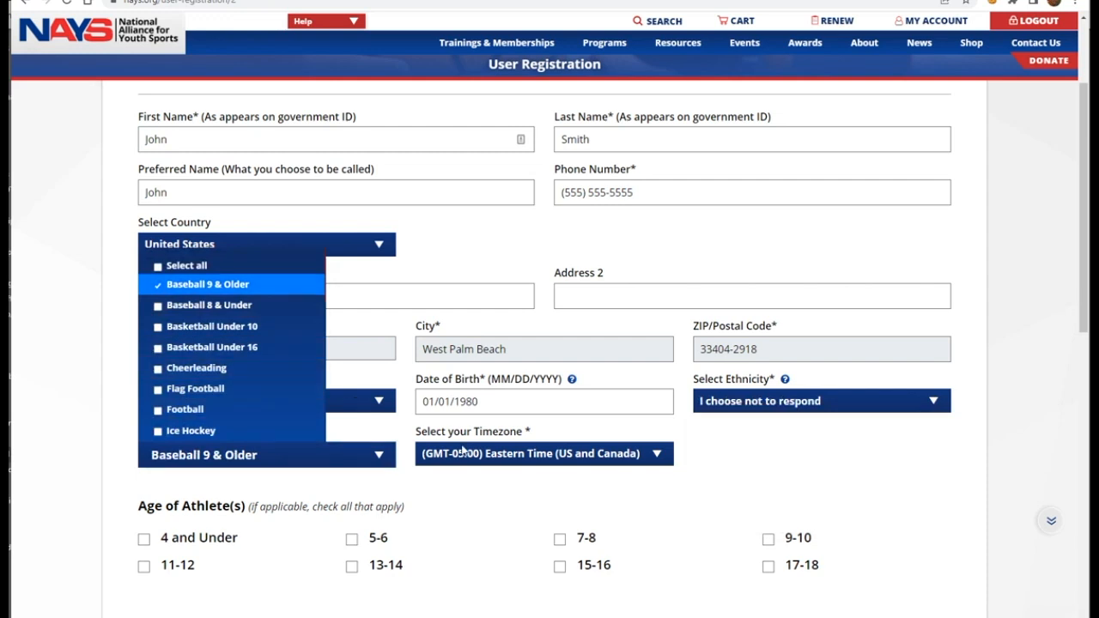
pyautogui.click(559, 539)
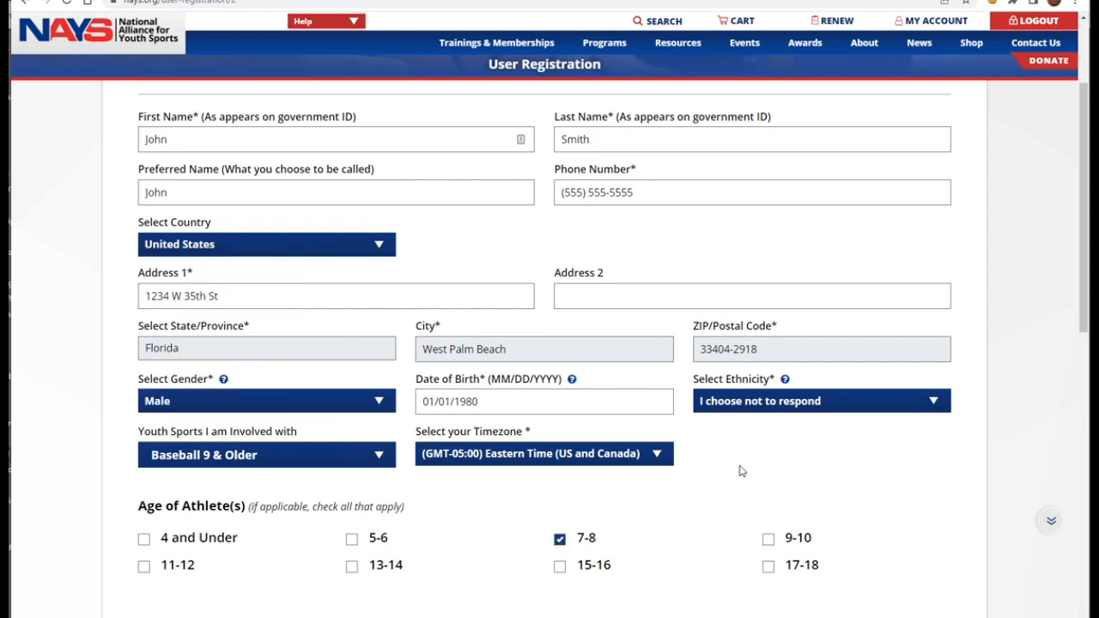
pyautogui.scroll(-1, 740, 469)
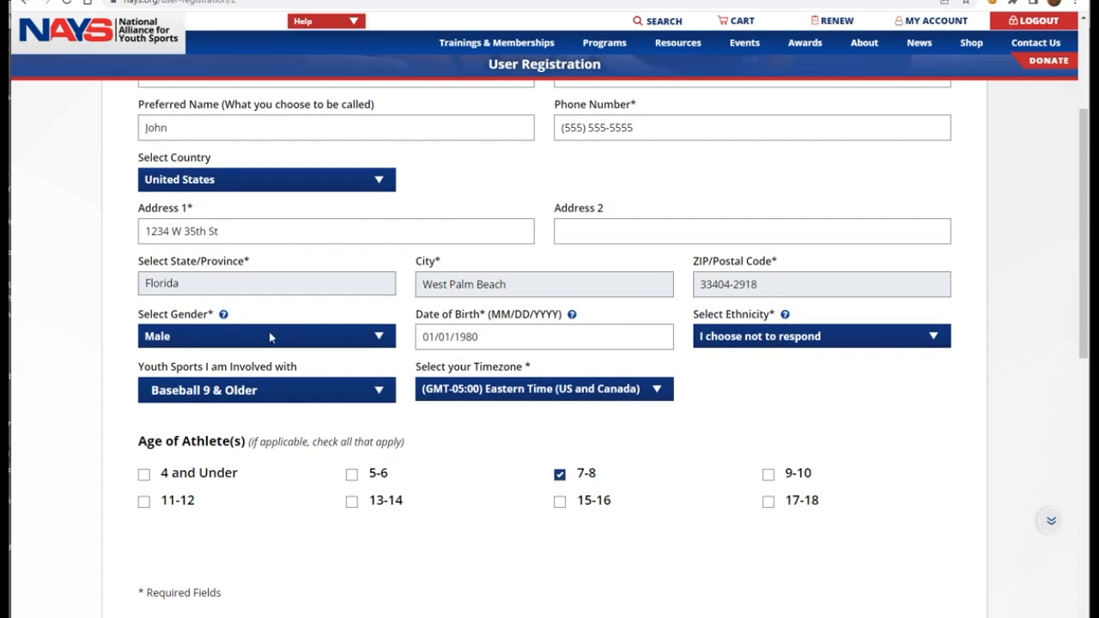
pyautogui.scroll(-3, 639, 439)
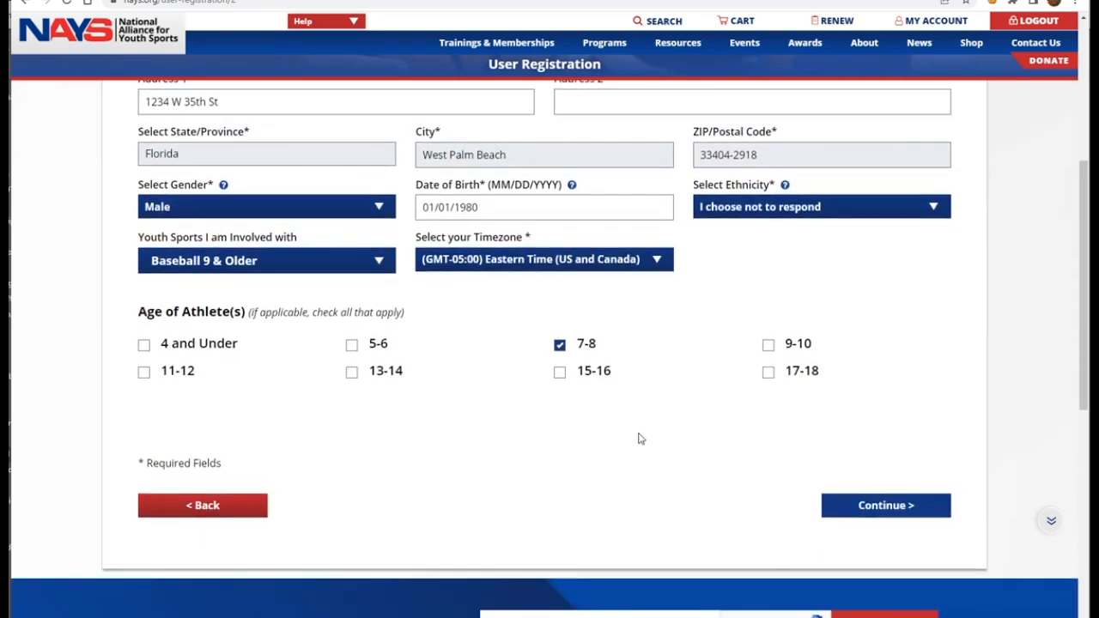
pyautogui.click(904, 439)
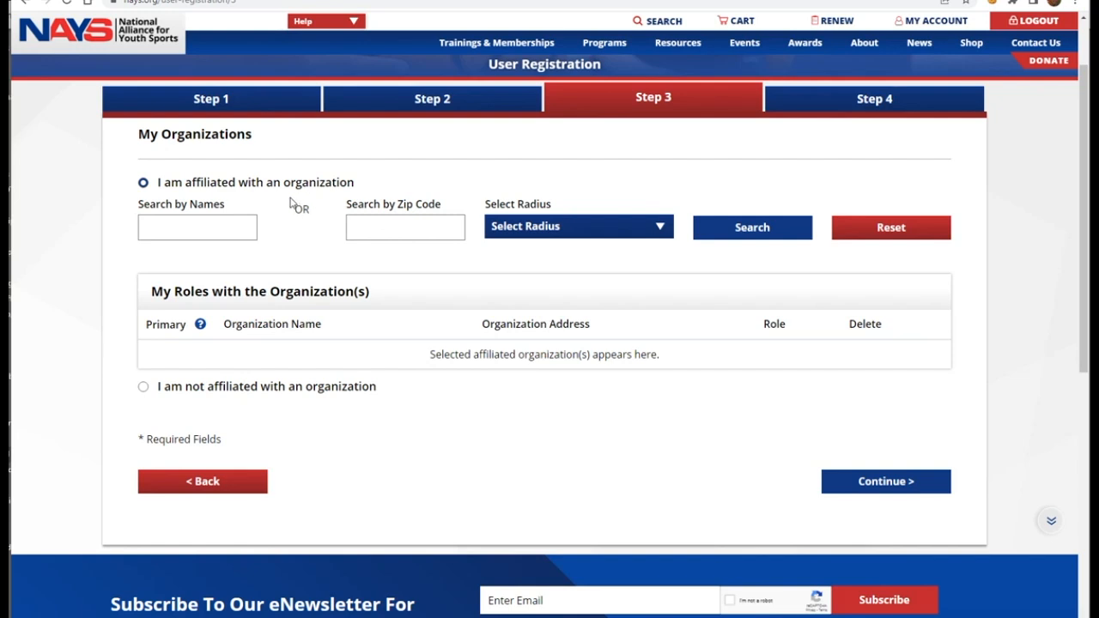
# Step: Search 'NAYS Park' and add NAYS PARKS & RECREATION DEPARTMENT as the affiliated organization
pyautogui.click(148, 224)
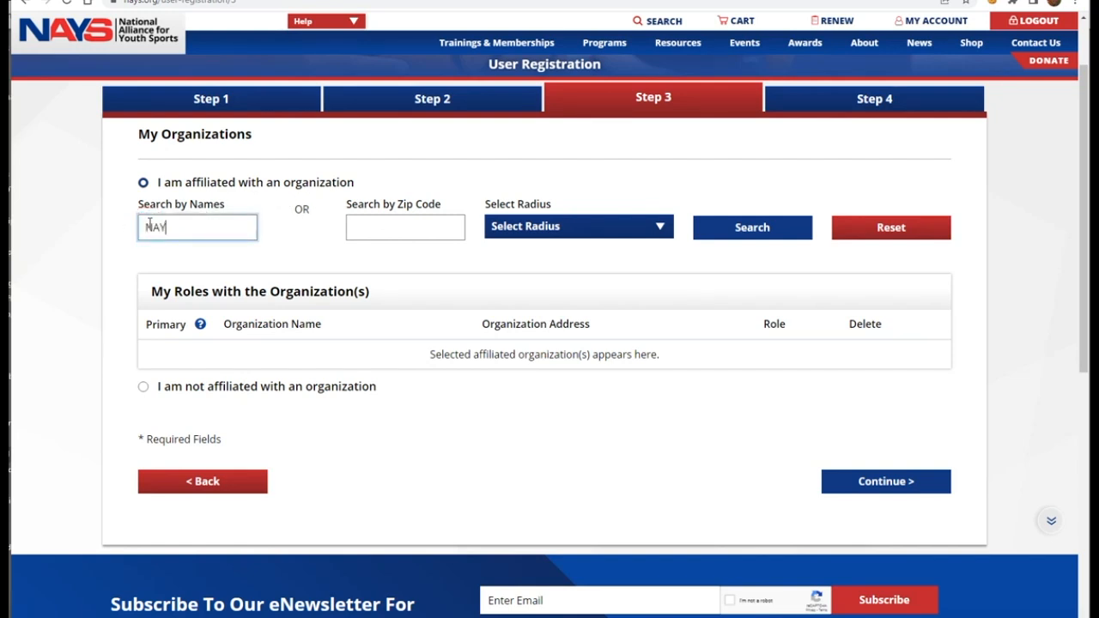
pyautogui.write('NAYS Park')
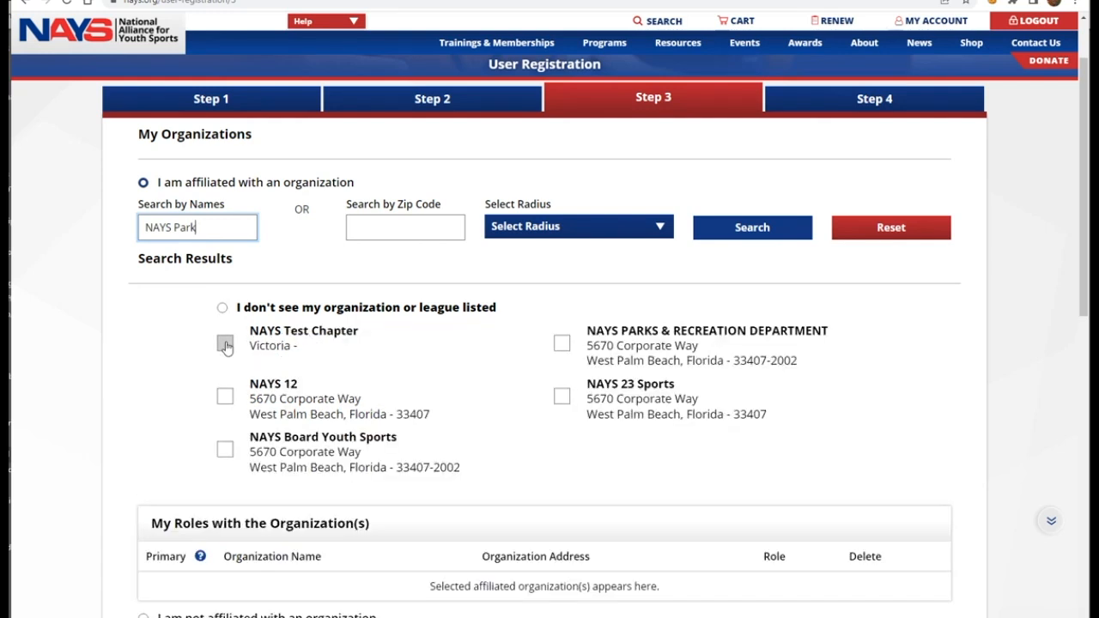
pyautogui.click(560, 341)
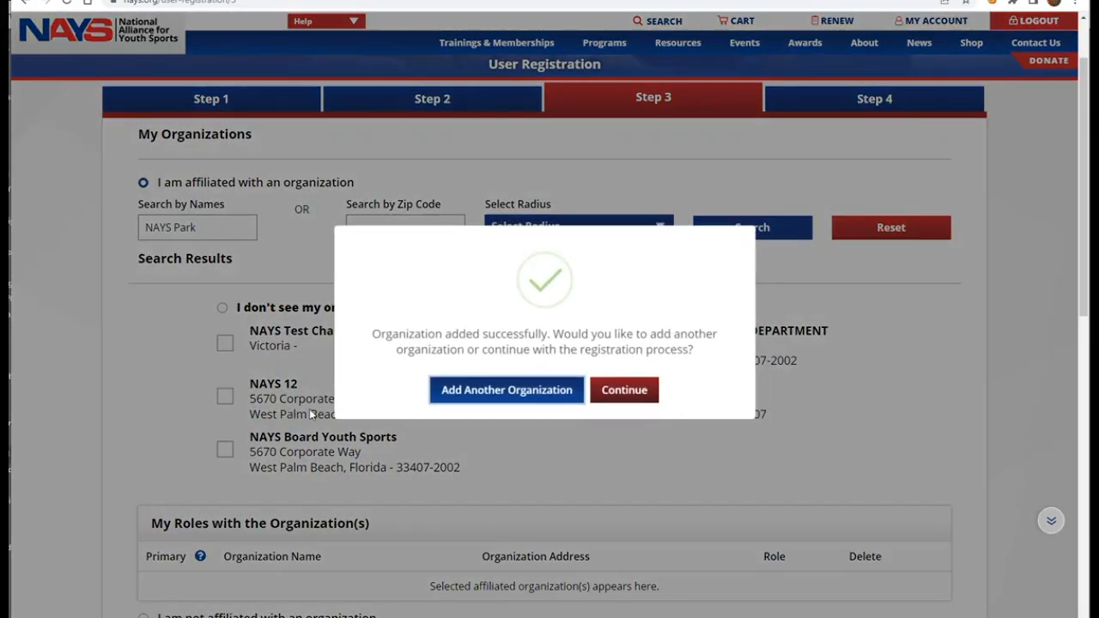
pyautogui.click(612, 395)
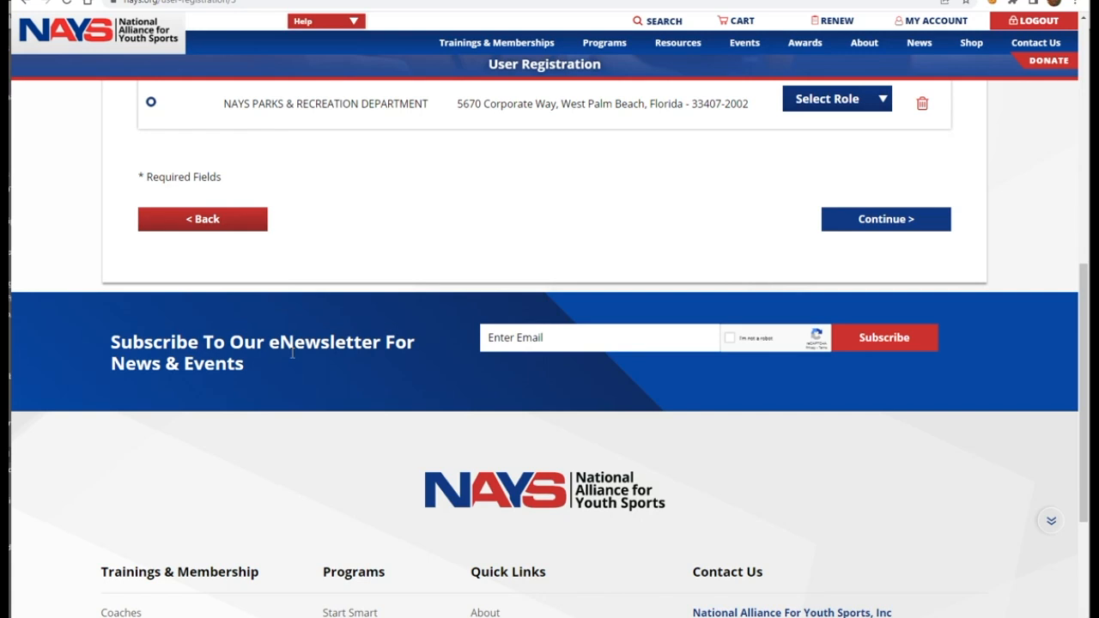
# Step: Assign the Team Safety Parent role for NAYS PARKS & RECREATION DEPARTMENT and proceed to Review
pyautogui.scroll(1, 425, 284)
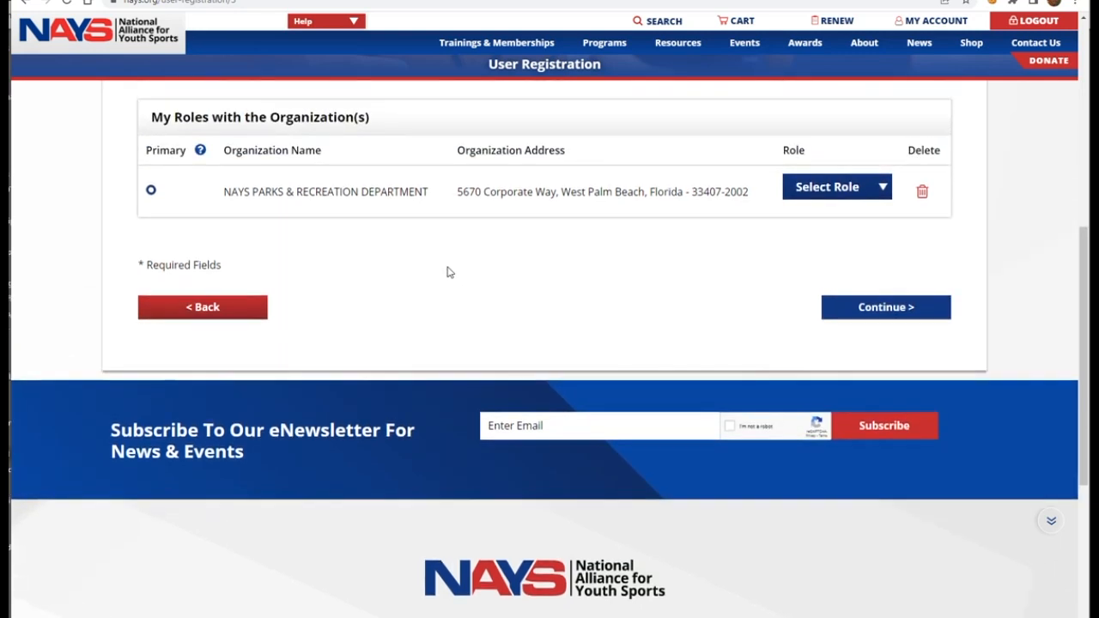
pyautogui.scroll(1, 515, 313)
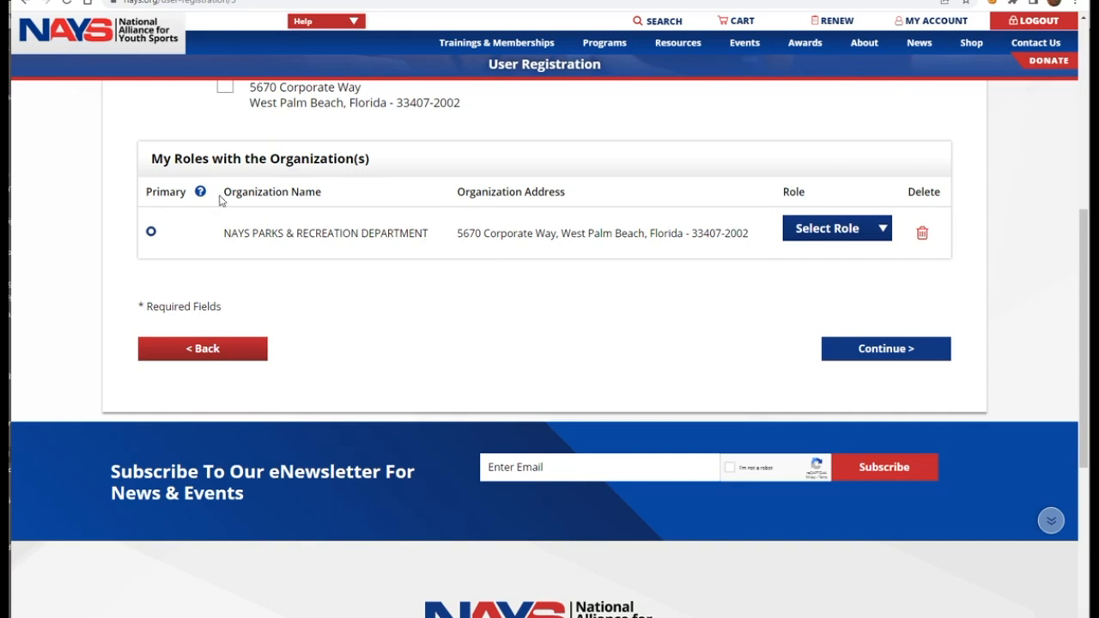
pyautogui.moveTo(223, 233); pyautogui.dragTo(424, 257)
pyautogui.click(411, 277)
pyautogui.click(834, 231)
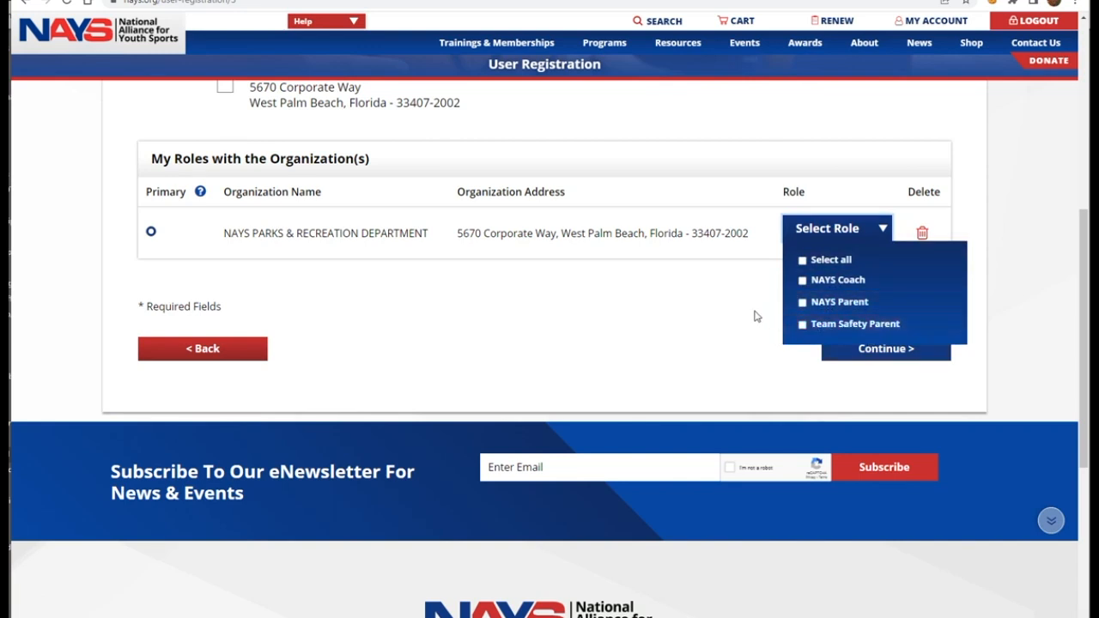
pyautogui.click(801, 325)
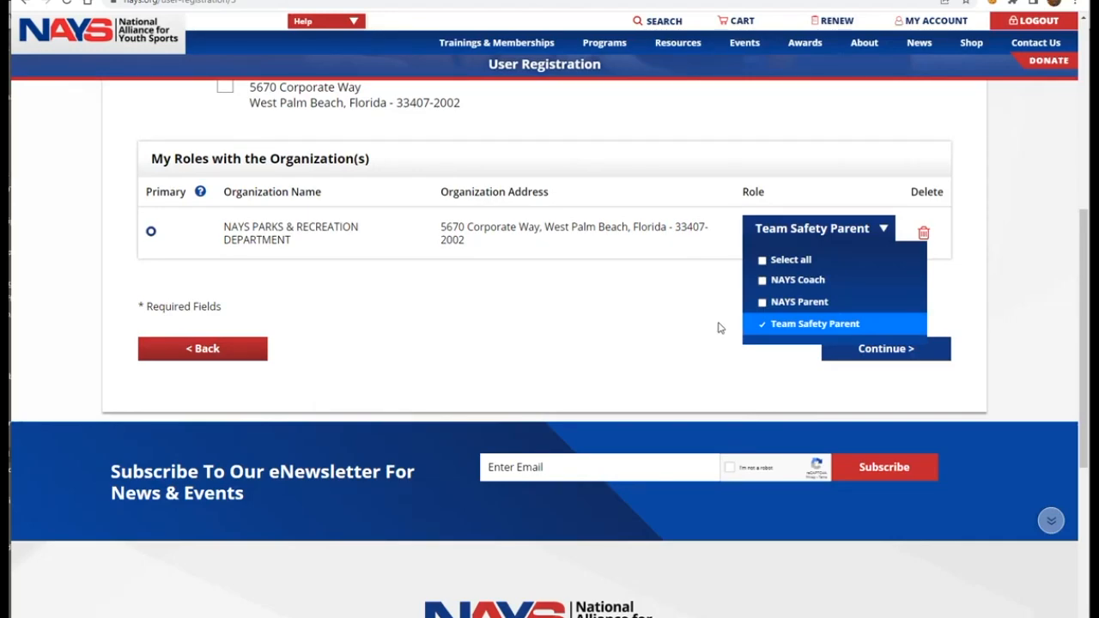
pyautogui.click(878, 353)
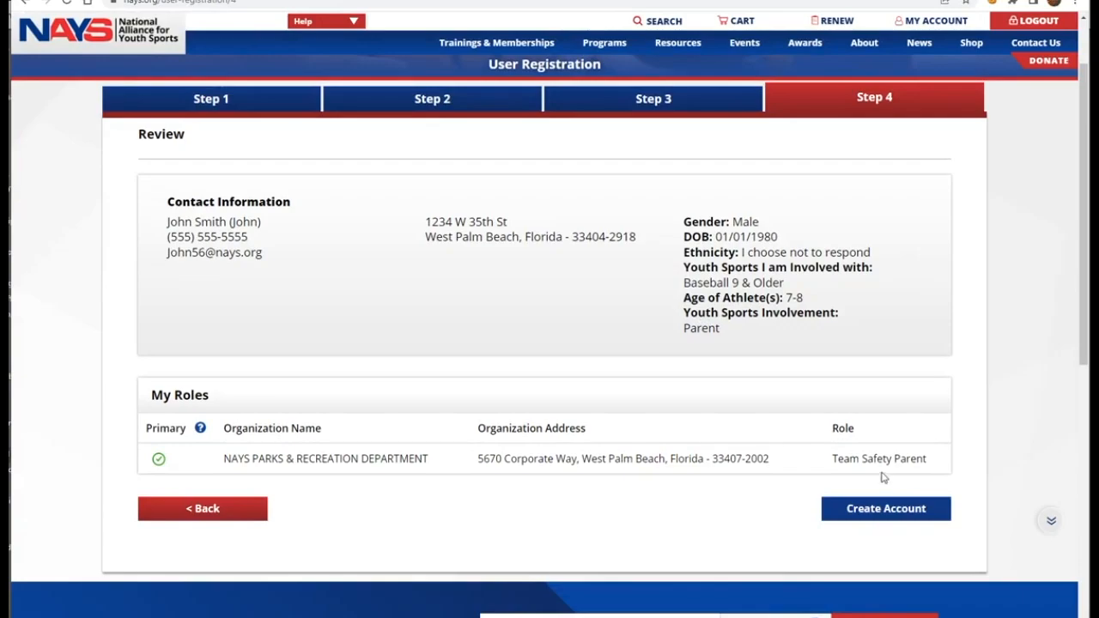
# Step: Submit the Step 4 review to create the Team Safety Parent volunteer account
pyautogui.click(889, 510)
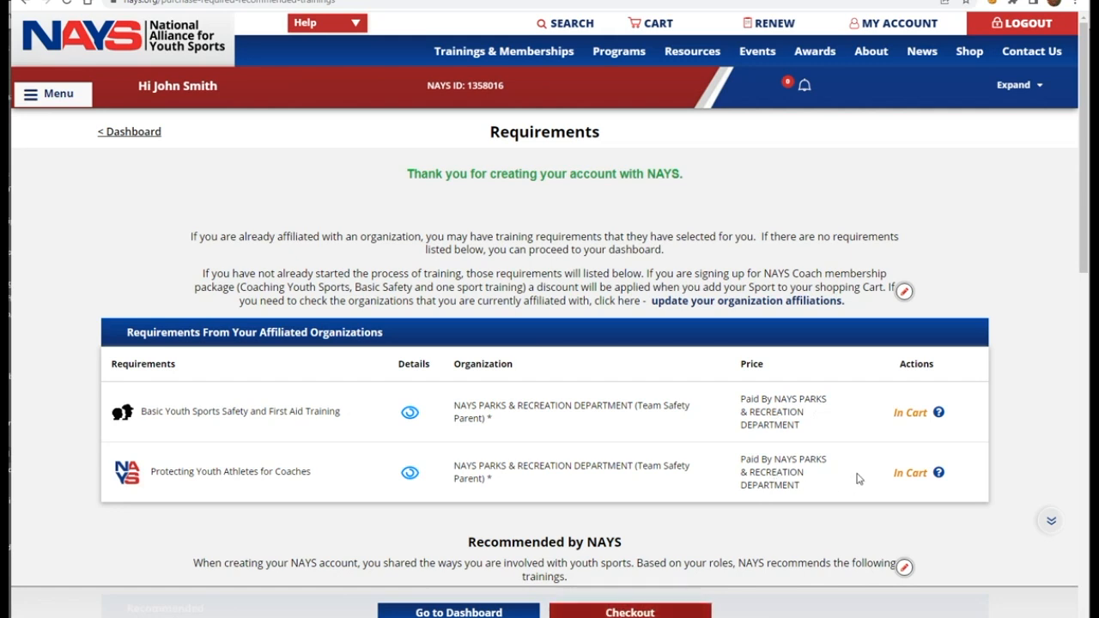
# Step: Scroll the Requirements page to review the two organization-paid trainings and free recommended ones
pyautogui.moveTo(938, 412)
pyautogui.scroll(-2, 696, 408)
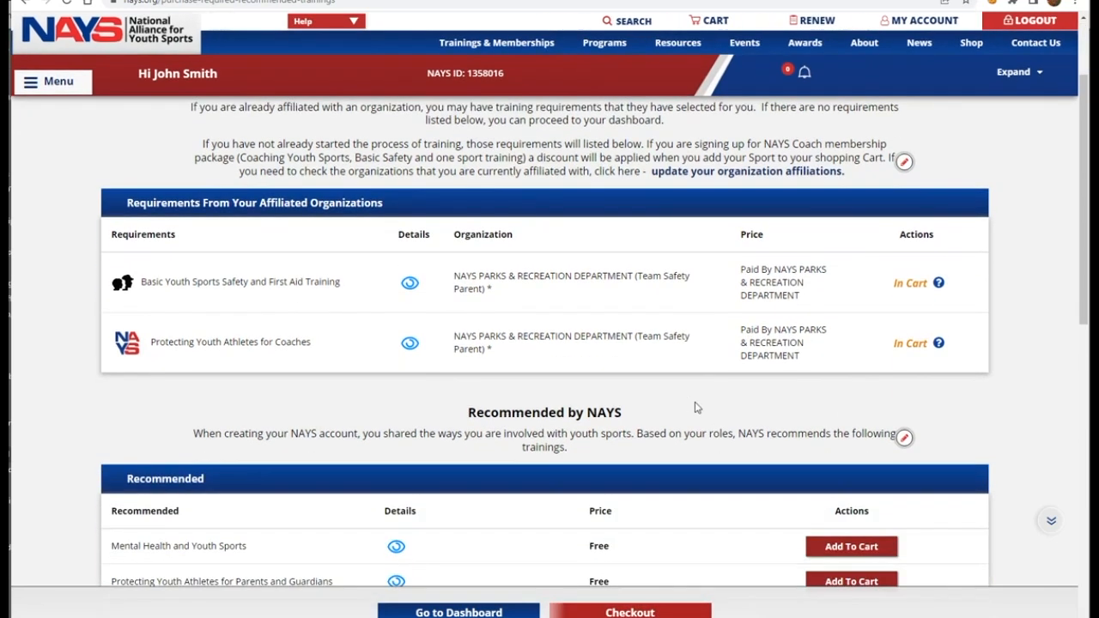
pyautogui.scroll(-3, 696, 407)
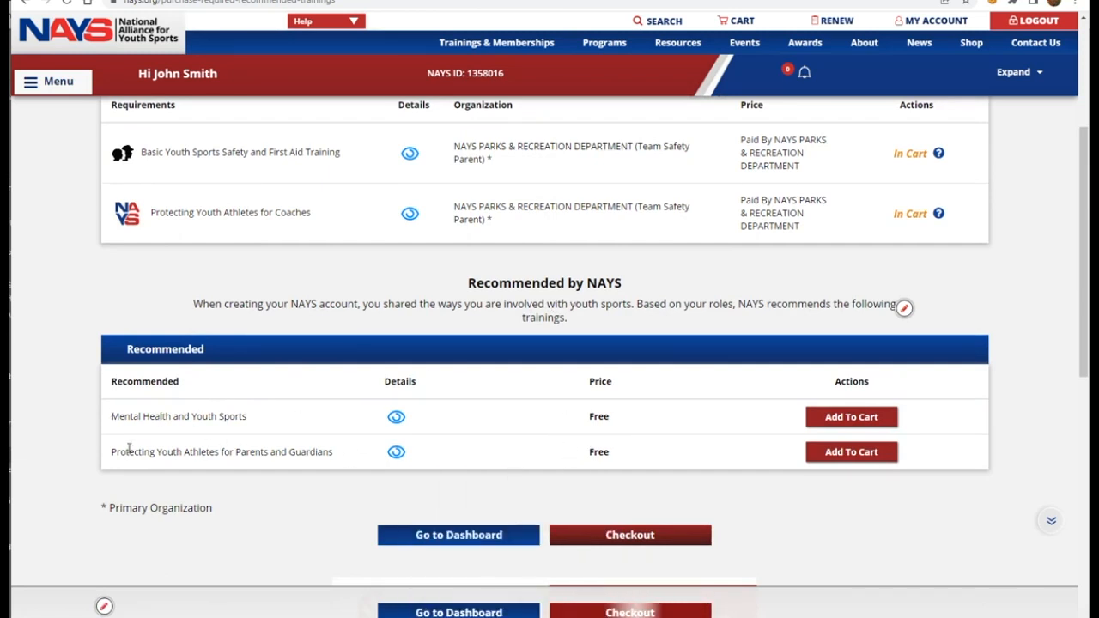
pyautogui.scroll(3, 238, 336)
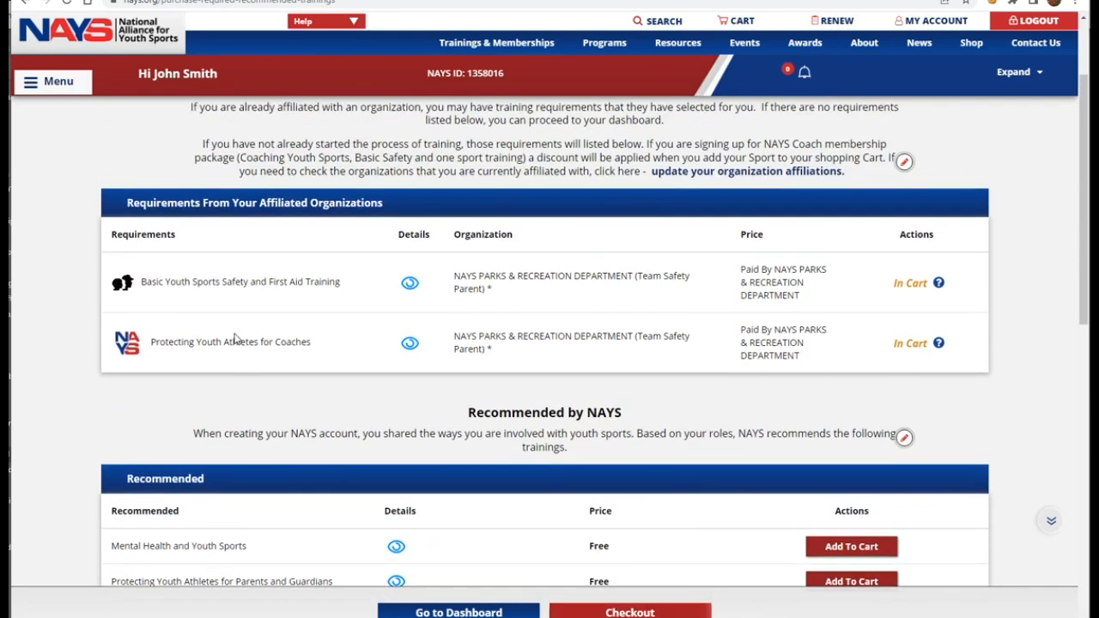
pyautogui.scroll(2, 238, 337)
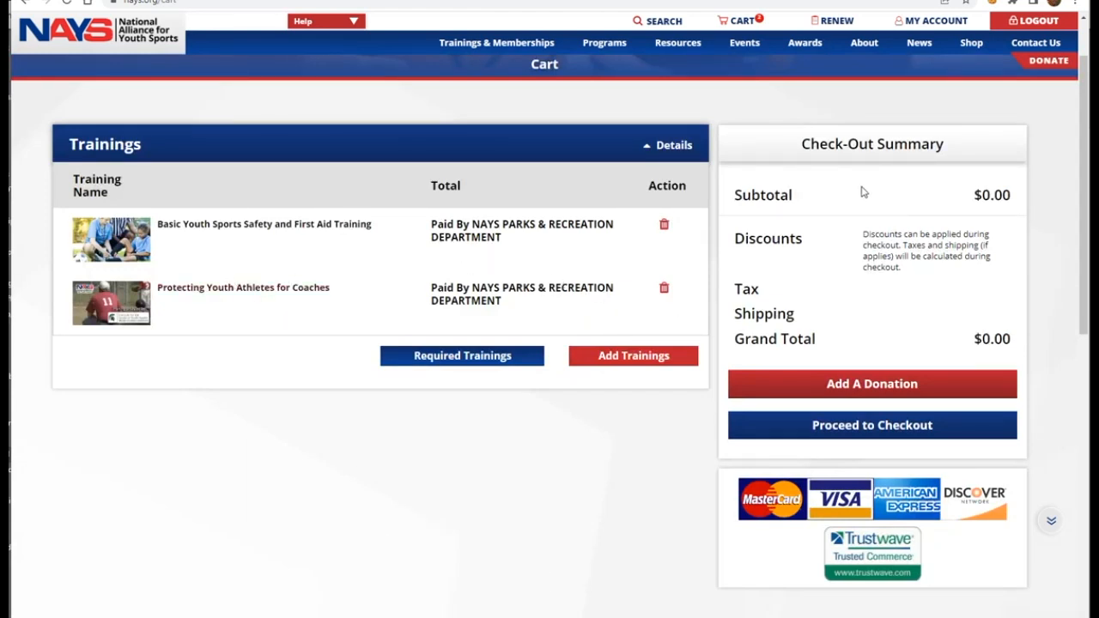
# Step: Proceed from the Check-Out Summary to the checkout review of both $0.00 trainings
pyautogui.moveTo(984, 338); pyautogui.dragTo(1015, 345)
pyautogui.click(858, 426)
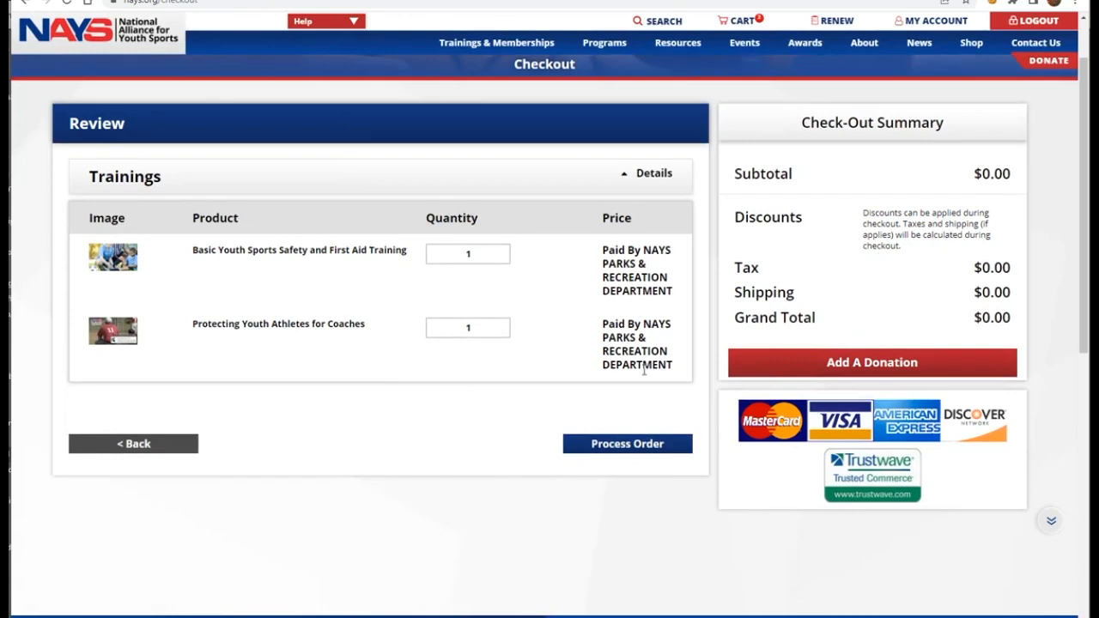
# Step: Process the $0.00 order for both Team Safety Parent trainings
pyautogui.click(636, 446)
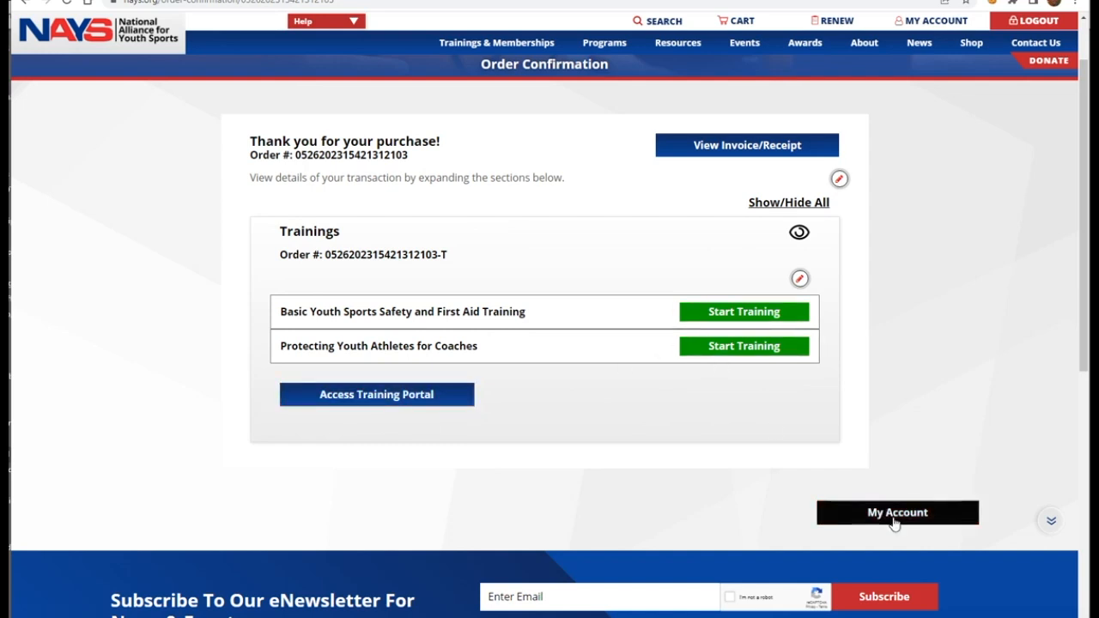
# Step: Launch the Access Training Portal link from the Order Confirmation page
pyautogui.click(336, 398)
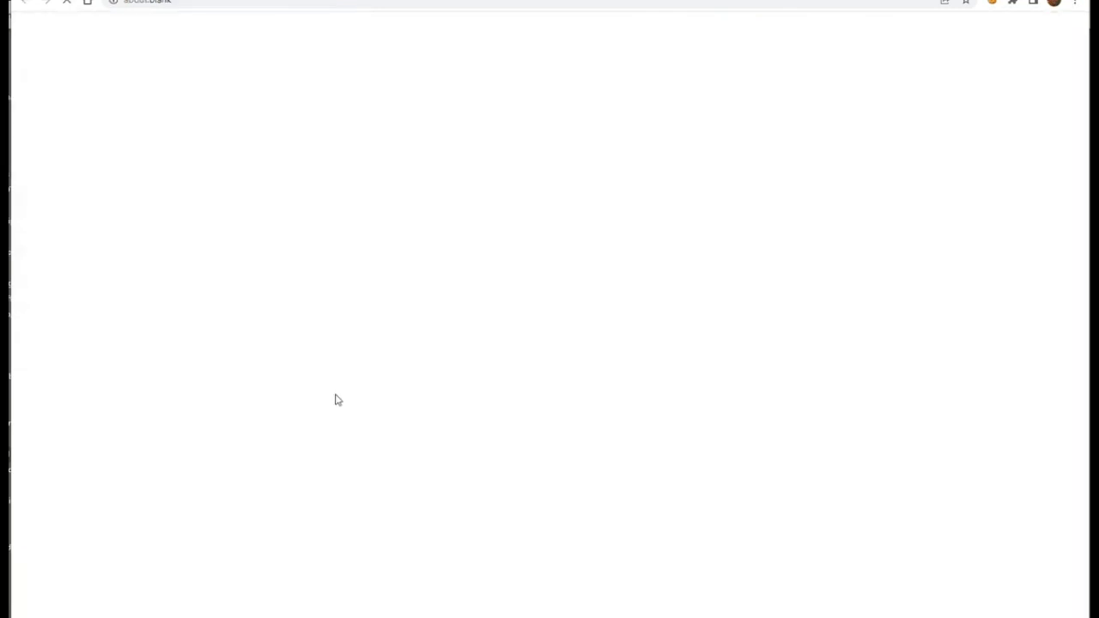